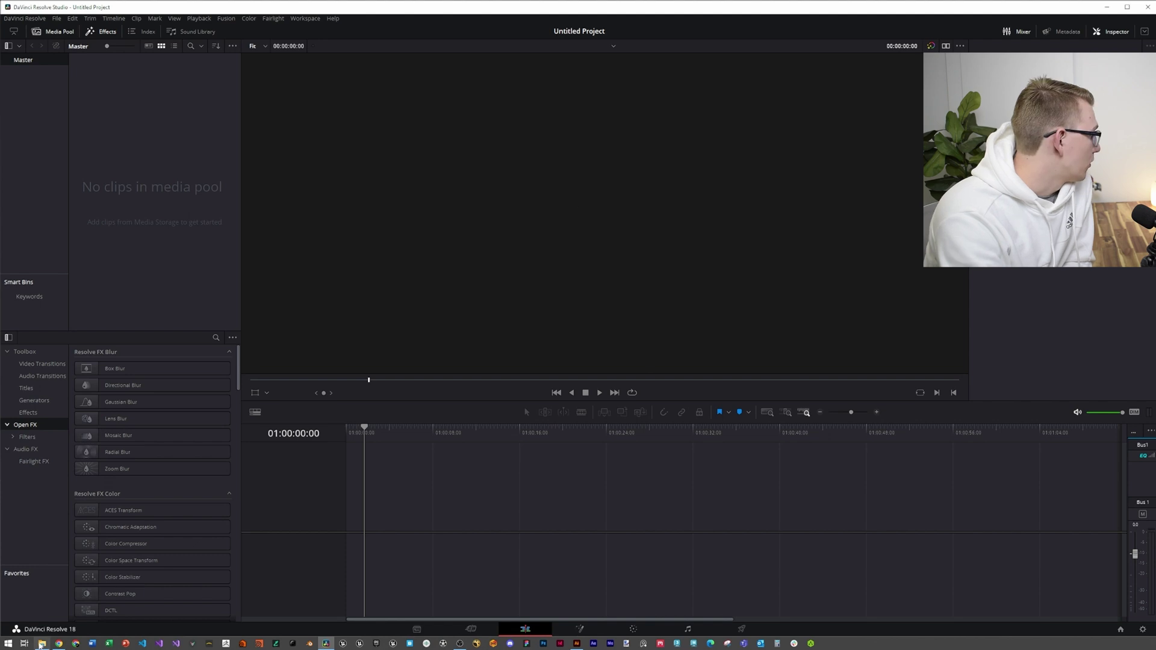
Step: Import the EXR image sequence from the anim1 folder into the media pool and place it at the start of a new timeline
{"action": "left_click", "coordinate": [42, 644]}
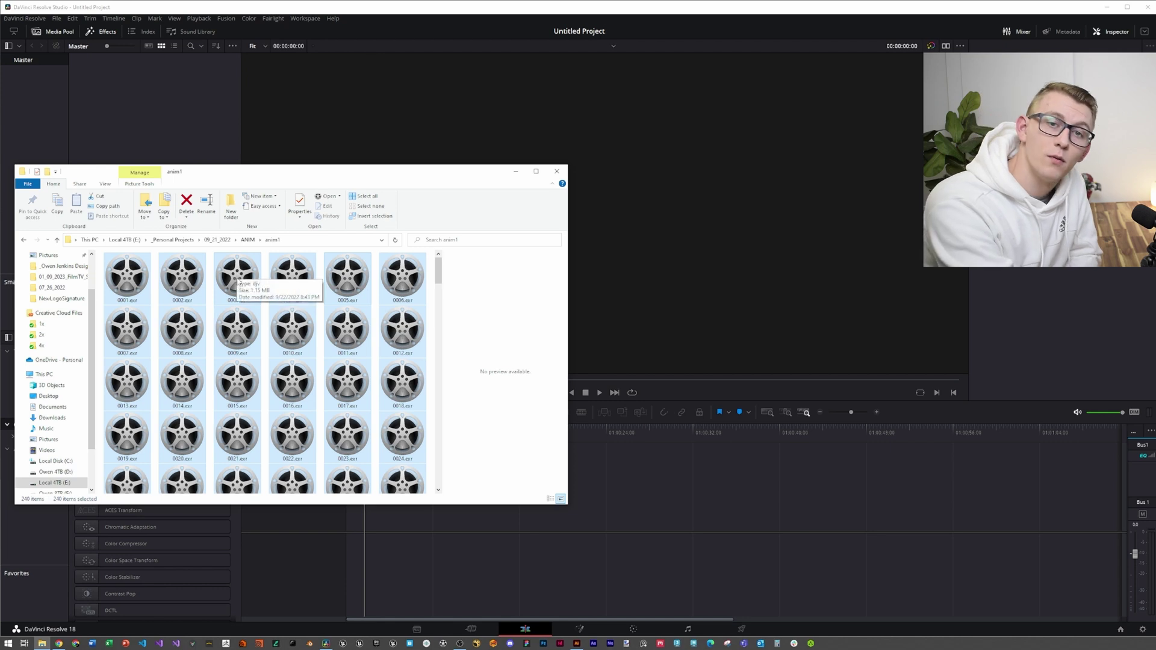
{"action": "left_click_drag", "start_coordinate": [234, 278], "coordinate": [169, 109]}
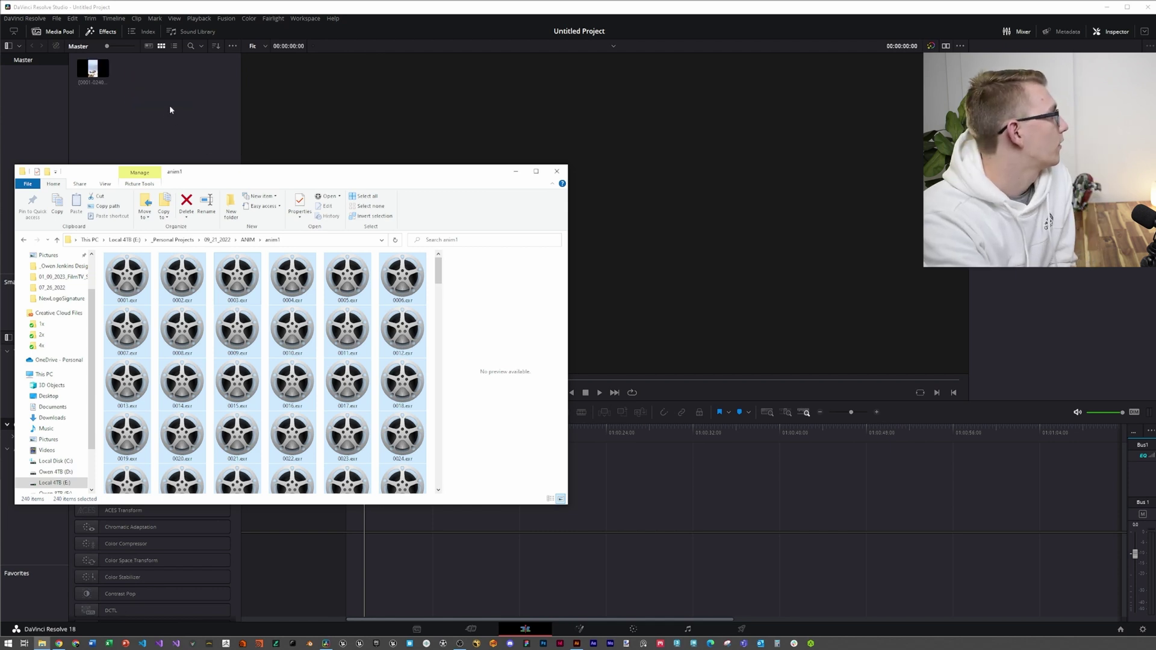
{"action": "left_click", "coordinate": [126, 102]}
{"action": "left_click_drag", "start_coordinate": [91, 70], "coordinate": [362, 494]}
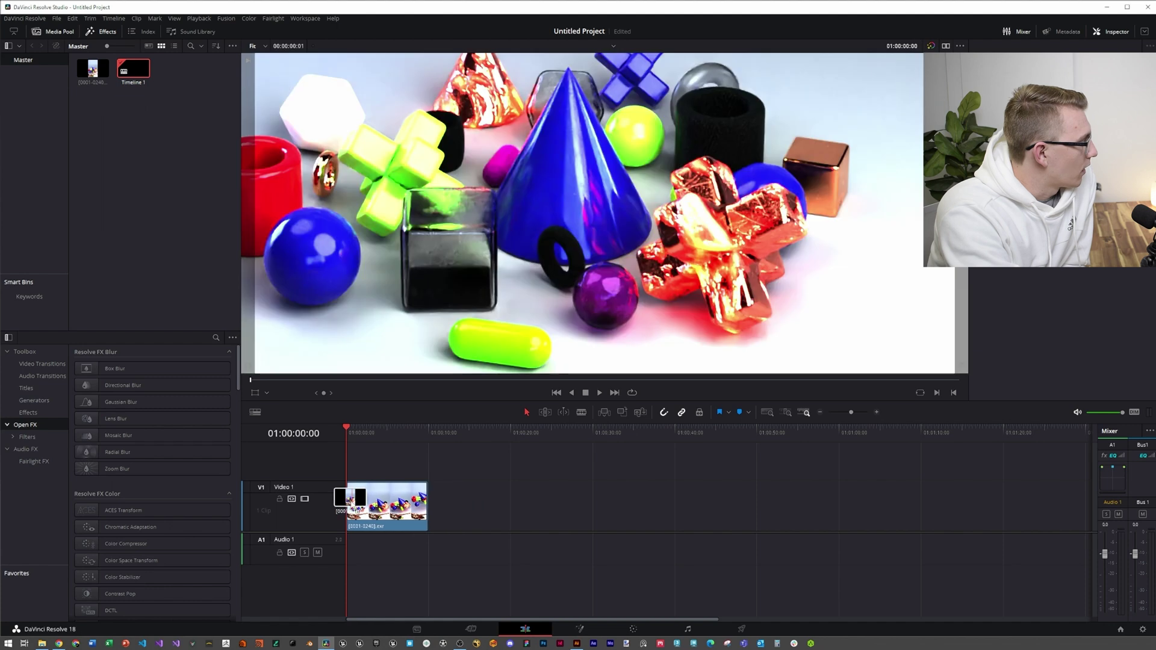
{"action": "mouse_move", "coordinate": [386, 429]}
{"action": "left_mouse_down"}
{"action": "mouse_move", "coordinate": [408, 429]}
{"action": "mouse_move", "coordinate": [389, 428]}
{"action": "left_mouse_up"}
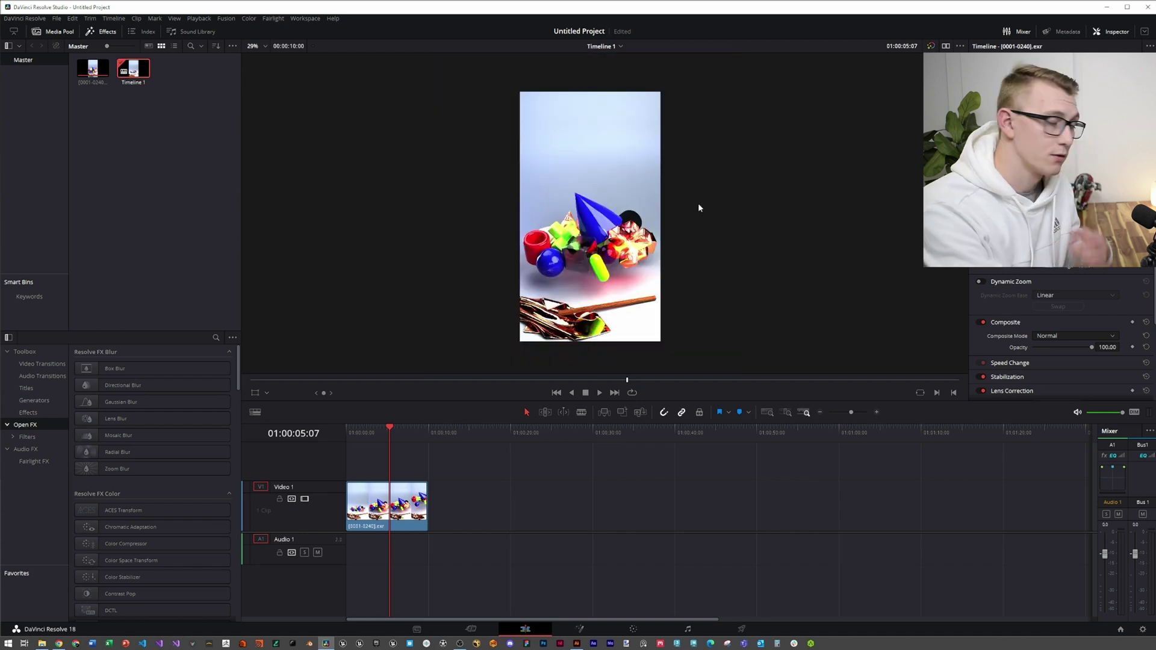
Step: On the Color page, add a second serial node and apply the Filmic Scene Linear to Base Encoding LUT to the first node
{"action": "key", "text": "shift+6"}
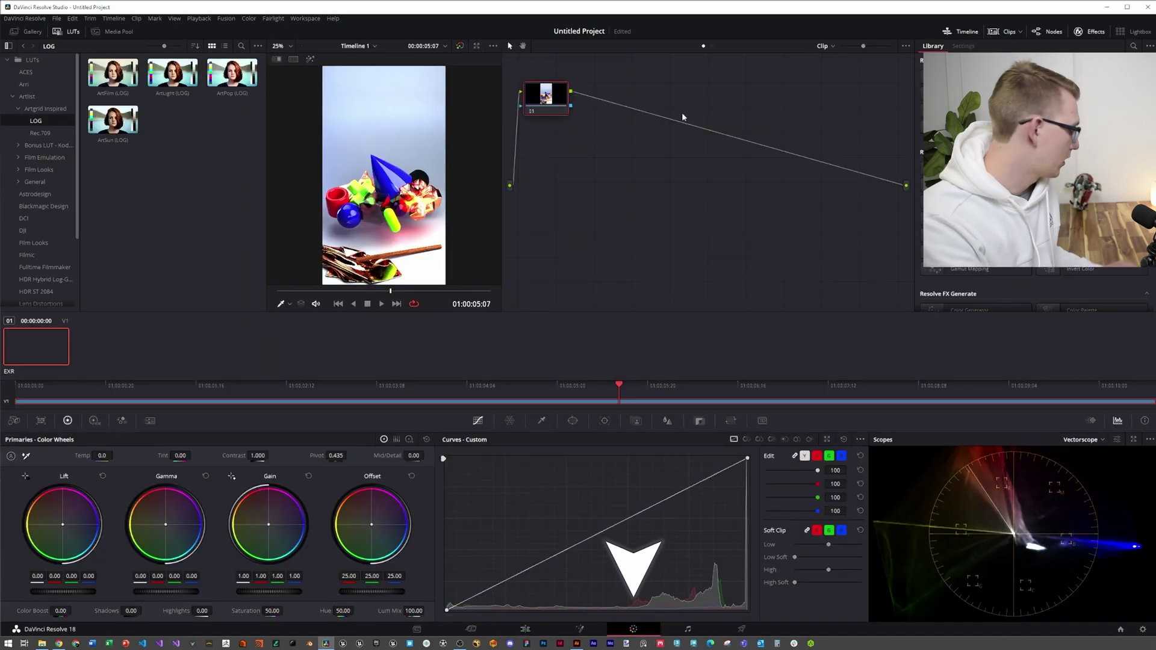
{"action": "key", "text": "alt+s"}
{"action": "right_click", "coordinate": [555, 108]}
{"action": "mouse_move", "coordinate": [593, 205]}
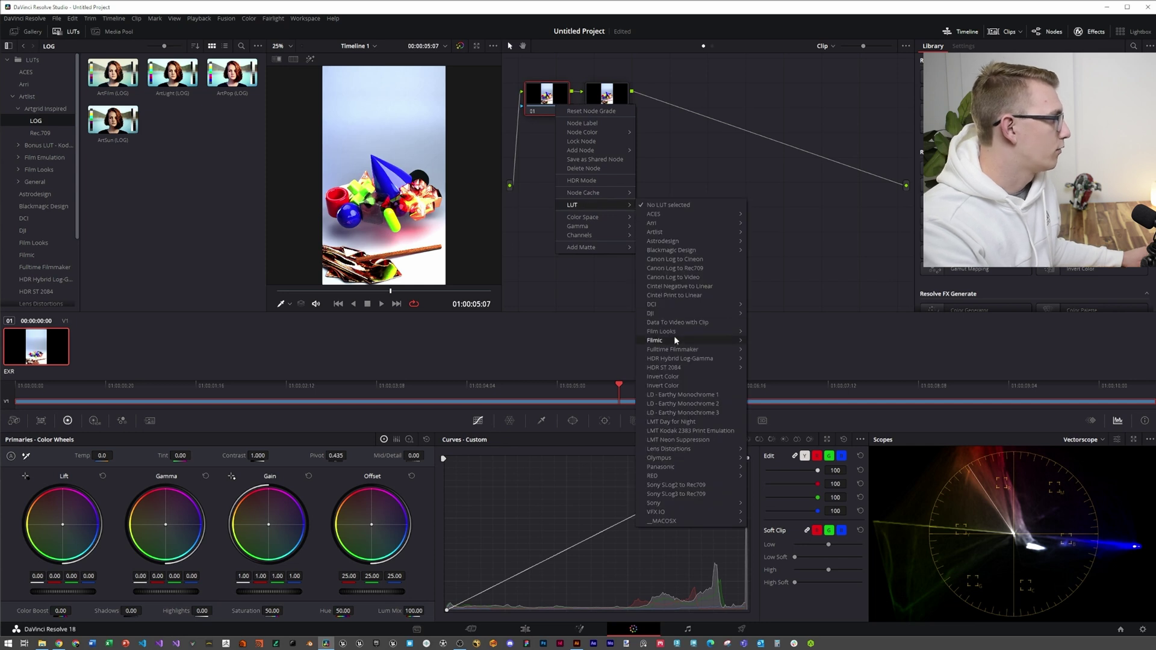
{"action": "mouse_move", "coordinate": [686, 341]}
{"action": "left_click", "coordinate": [810, 409]}
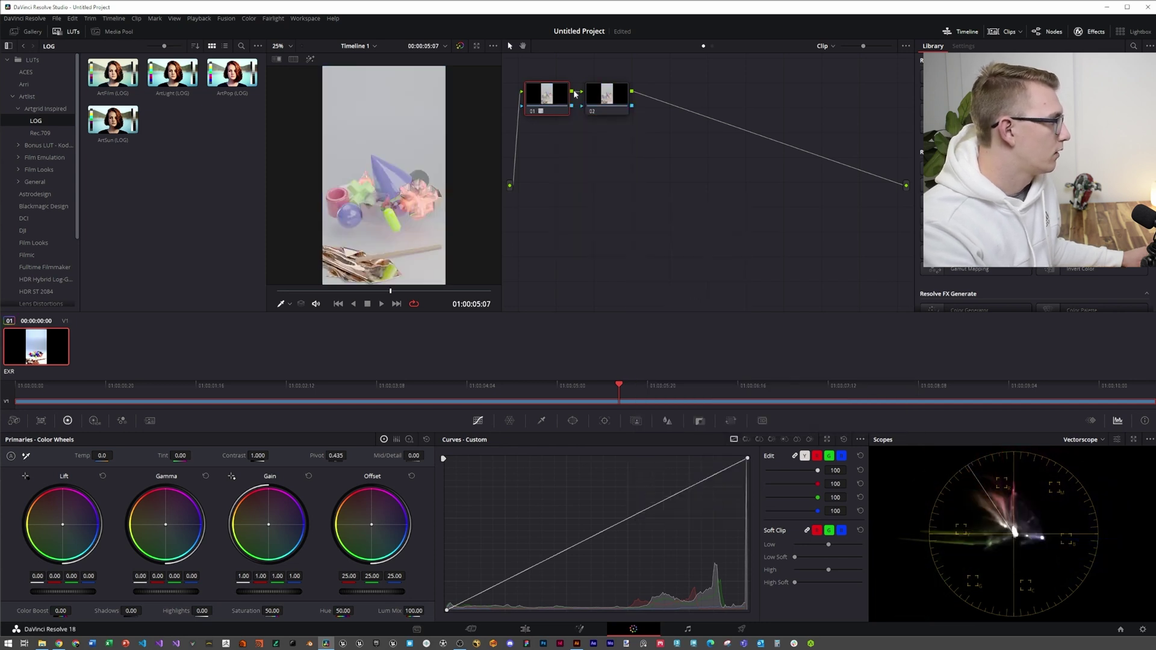
Step: Apply the Filmic Resolve Medium High Contrast LUT to the second node
{"action": "right_click", "coordinate": [612, 97]}
{"action": "mouse_move", "coordinate": [651, 197]}
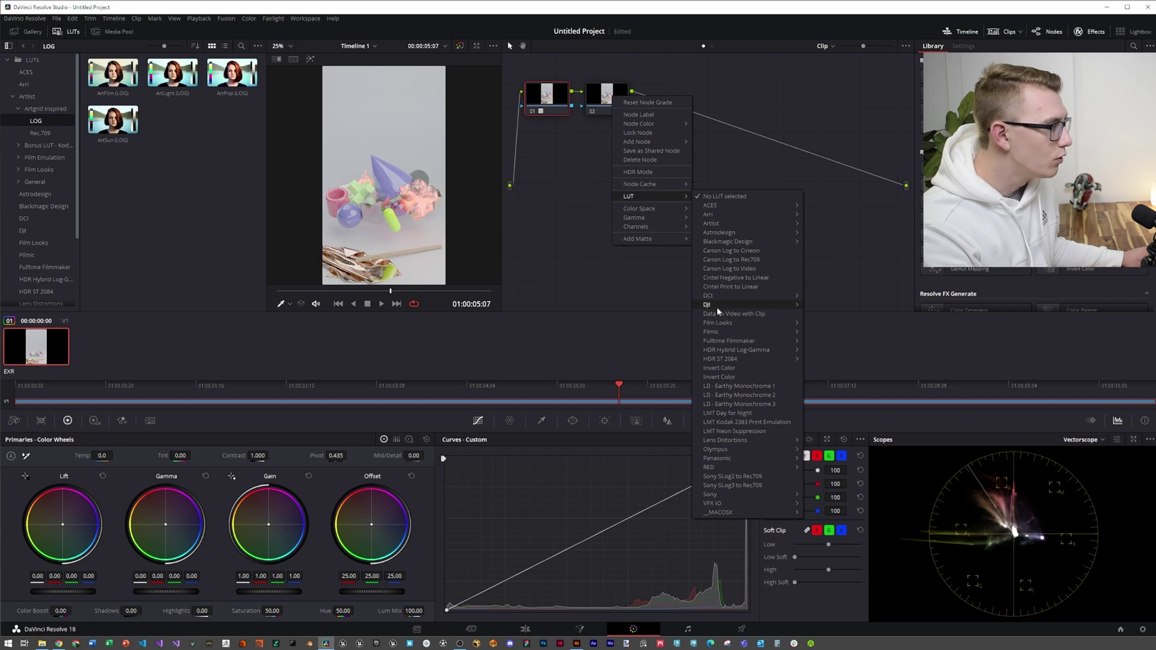
{"action": "mouse_move", "coordinate": [736, 333]}
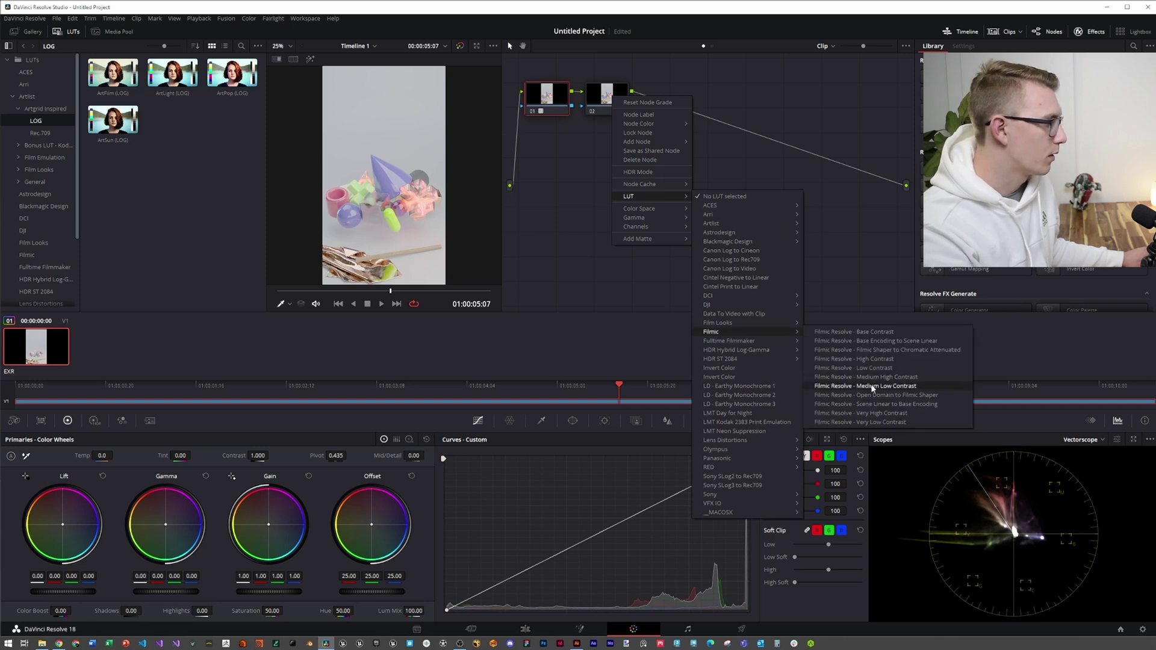
{"action": "left_click", "coordinate": [852, 377]}
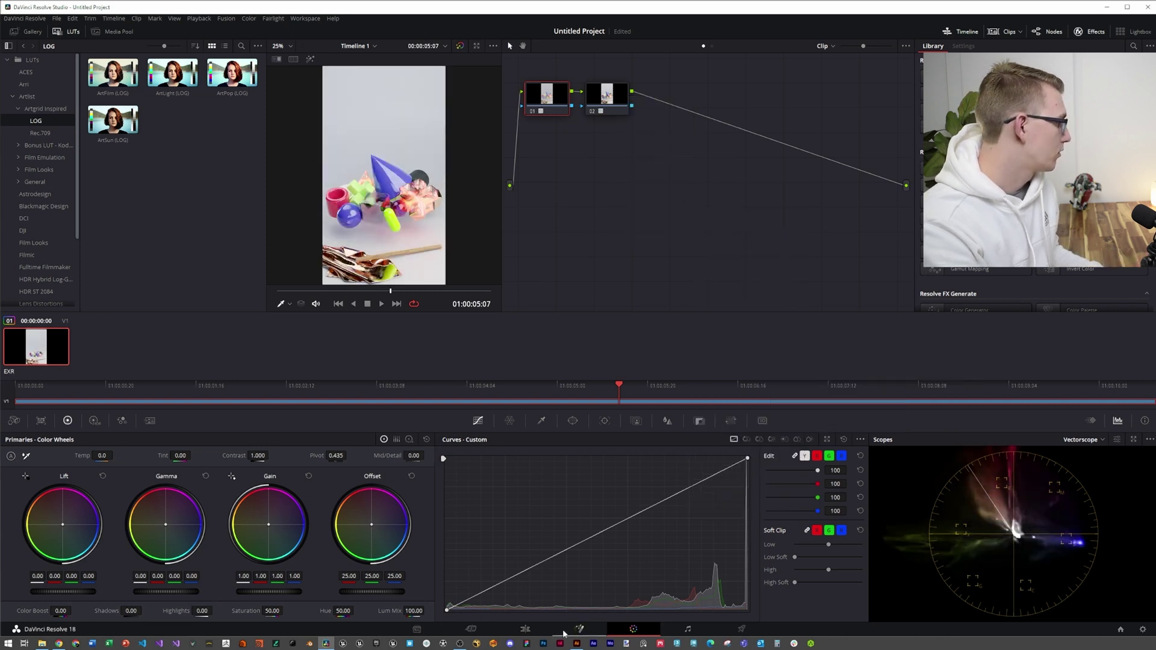
Step: Return to the Edit page and check the timeline resolution in the project settings
{"action": "left_click", "coordinate": [525, 629]}
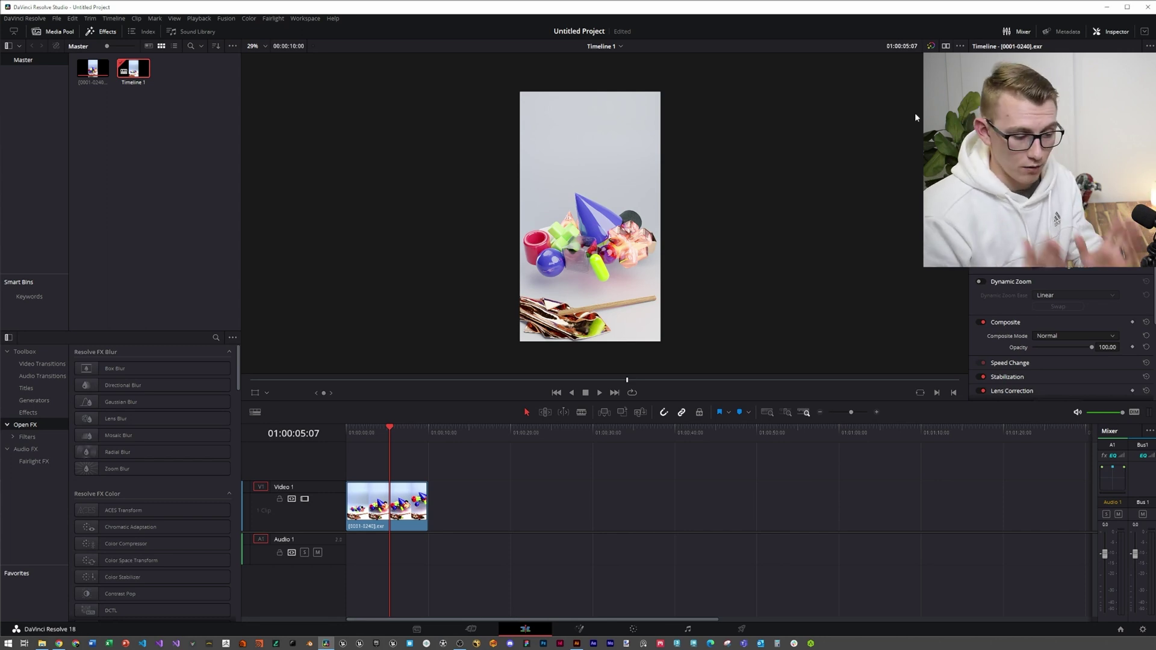
{"action": "left_click", "coordinate": [57, 18]}
{"action": "left_click", "coordinate": [118, 194]}
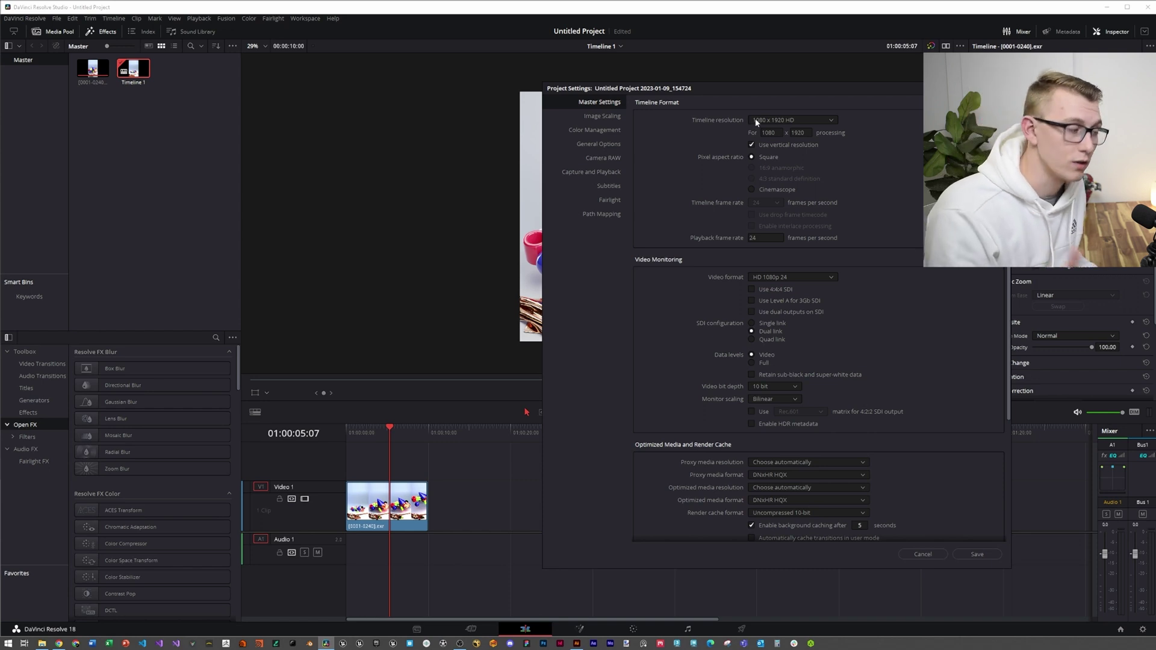
{"action": "left_click", "coordinate": [963, 554]}
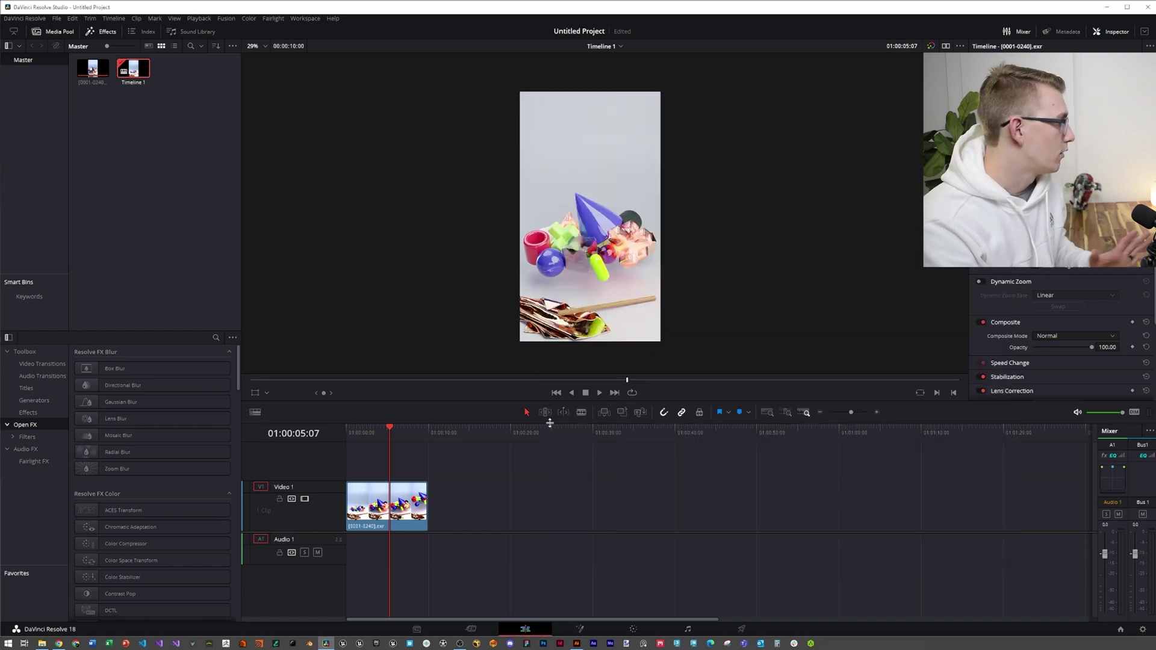
Step: Try setting Super Scale to 2x in the EXR sequence's clip attributes and inspect the image up close
{"action": "mouse_move", "coordinate": [390, 431]}
{"action": "left_mouse_down"}
{"action": "mouse_move", "coordinate": [367, 431]}
{"action": "mouse_move", "coordinate": [386, 432]}
{"action": "left_mouse_up"}
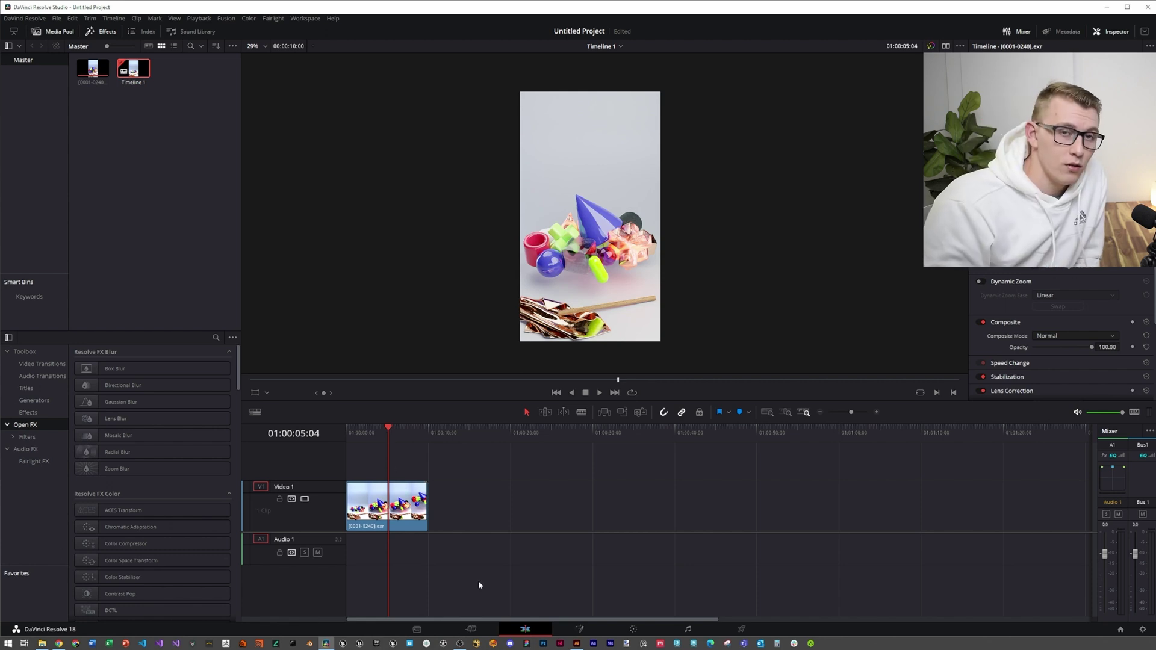
{"action": "left_click", "coordinate": [93, 70]}
{"action": "right_click", "coordinate": [93, 72]}
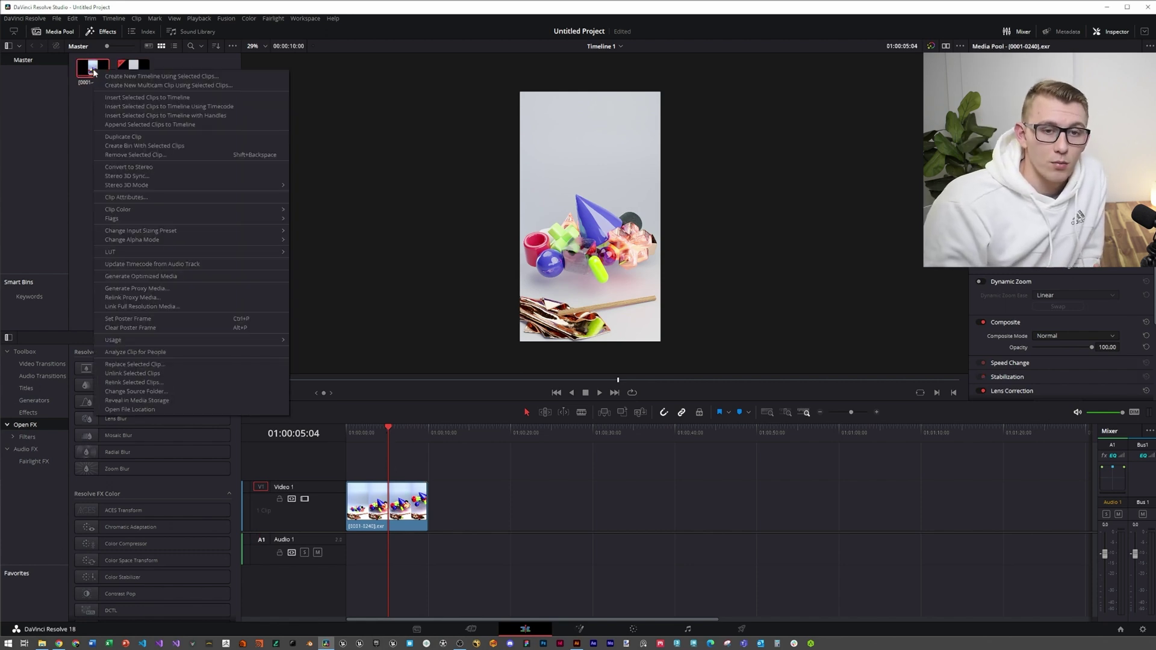
{"action": "left_click", "coordinate": [125, 197]}
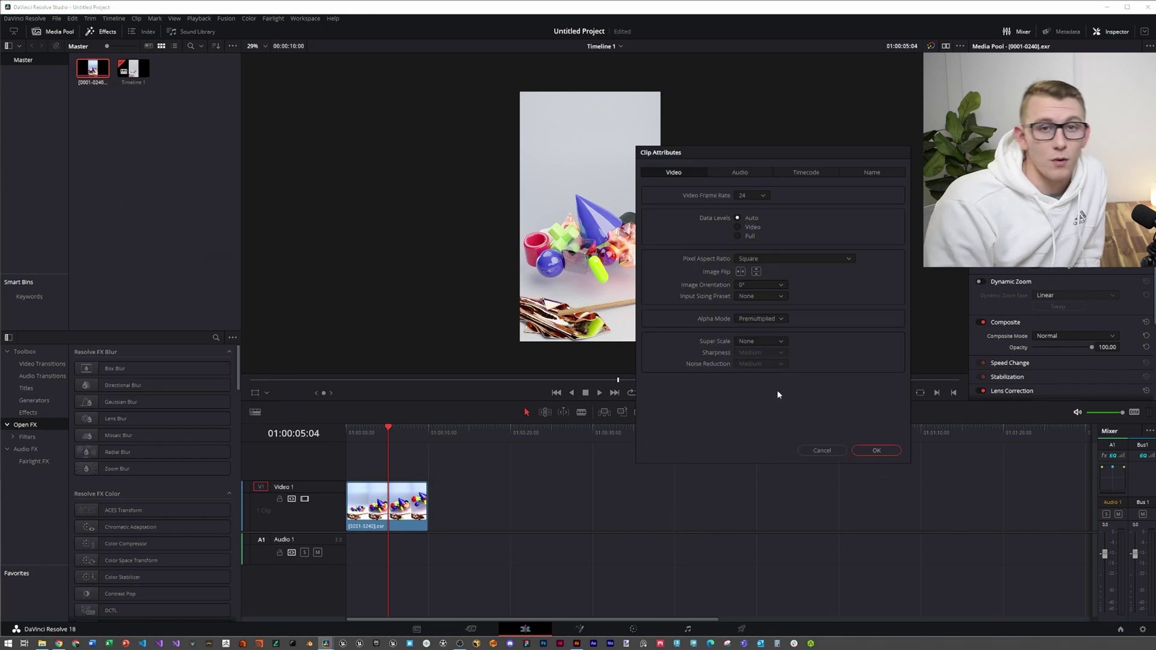
{"action": "left_click_drag", "start_coordinate": [792, 153], "coordinate": [852, 115]}
{"action": "left_click", "coordinate": [831, 305]}
{"action": "left_click", "coordinate": [822, 325]}
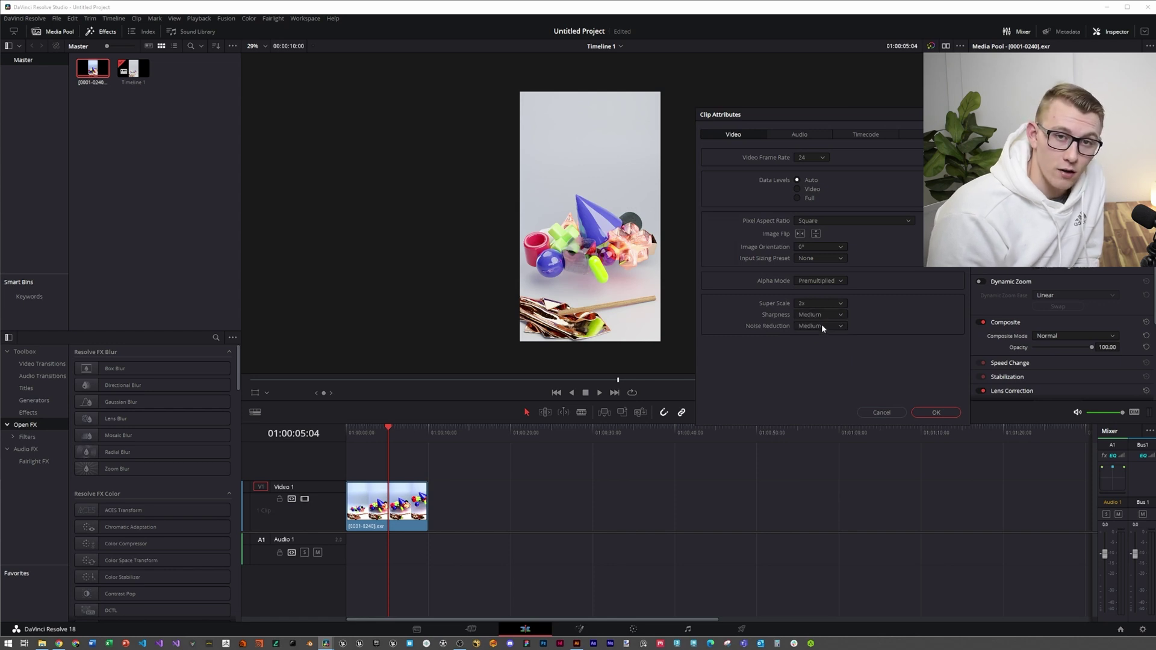
{"action": "left_click", "coordinate": [938, 413]}
{"action": "scroll", "coordinate": [626, 249], "scroll_direction": "up", "scroll_amount": 10}
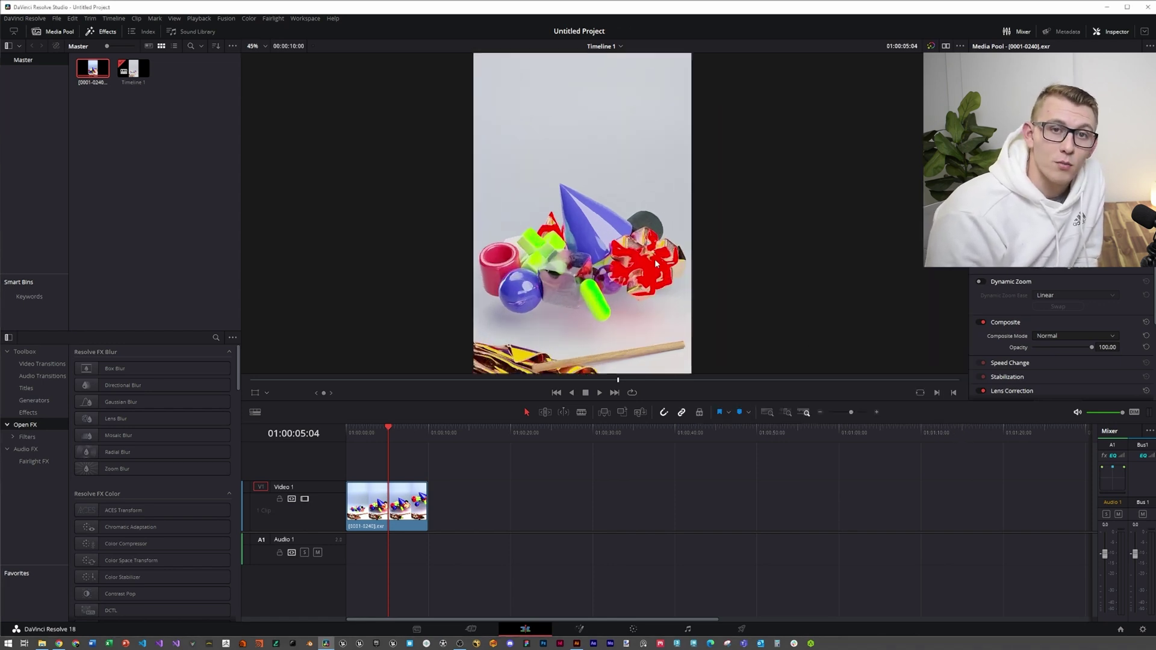
{"action": "scroll", "coordinate": [660, 243], "scroll_direction": "up", "scroll_amount": 3}
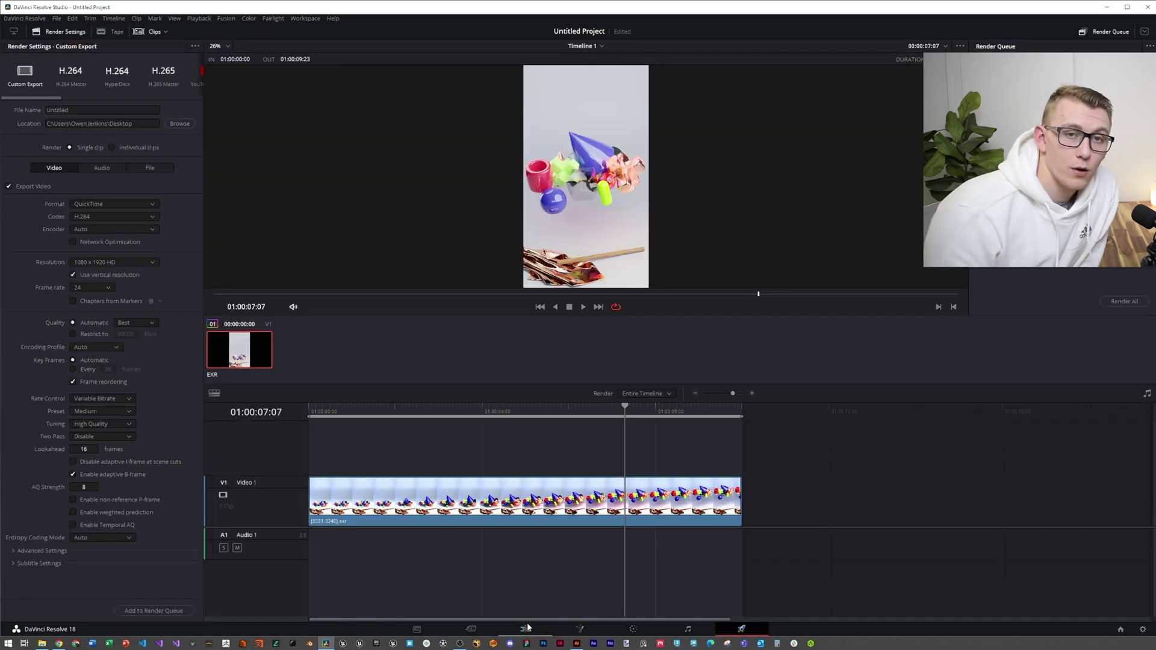
Step: Set the Desktop as the render location for the file Untitled, add the job to the render queue and render it
{"action": "left_click", "coordinate": [526, 628]}
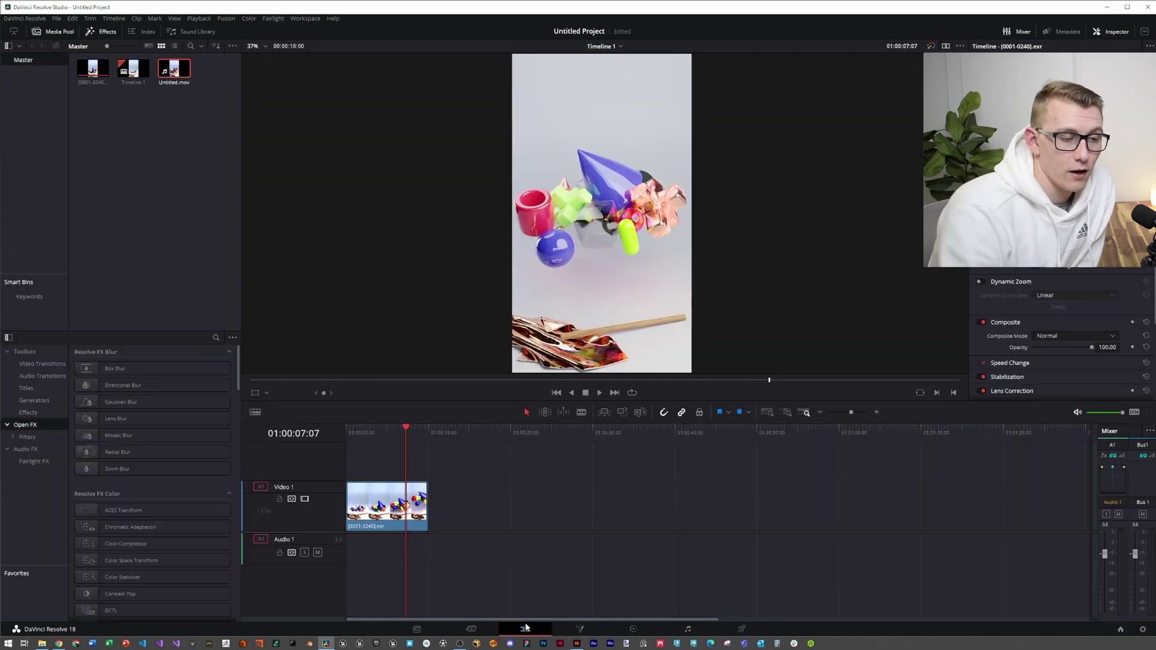
{"action": "left_click", "coordinate": [741, 629]}
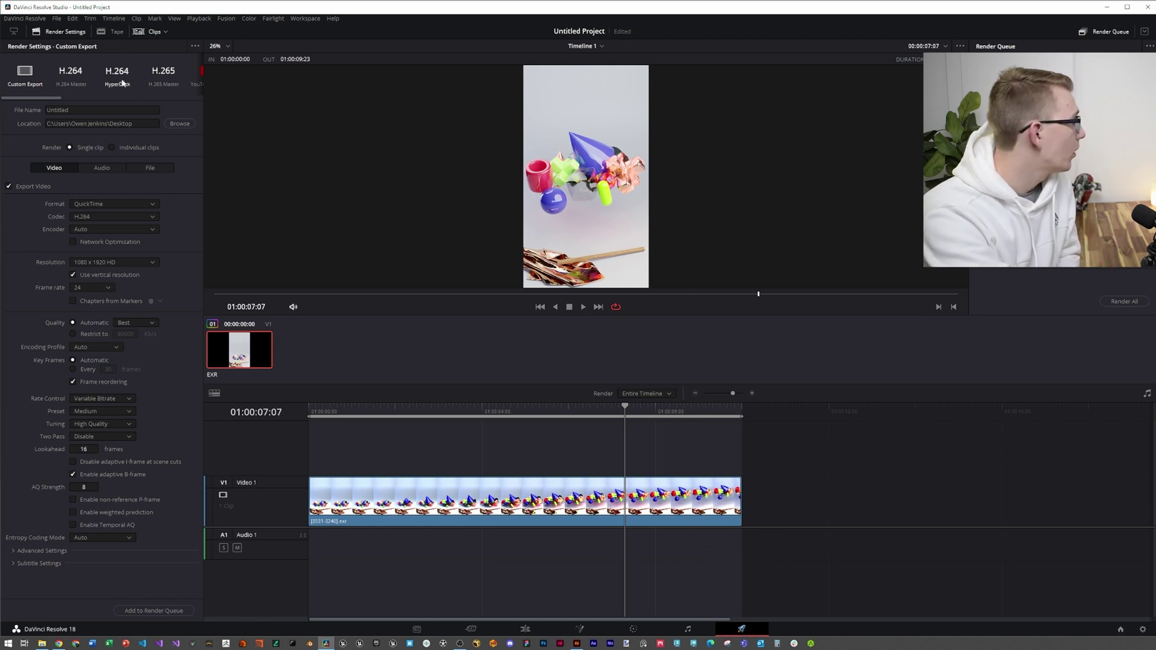
{"action": "left_click", "coordinate": [175, 124]}
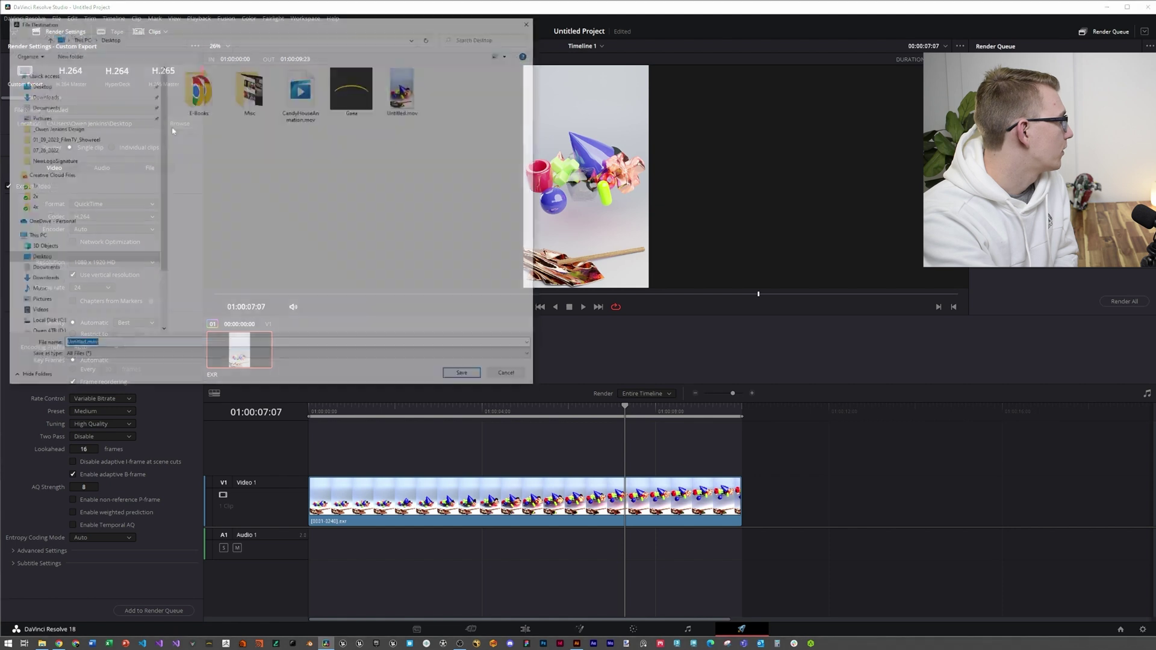
{"action": "left_click", "coordinate": [50, 258]}
{"action": "left_click", "coordinate": [468, 378]}
{"action": "left_click", "coordinate": [807, 326]}
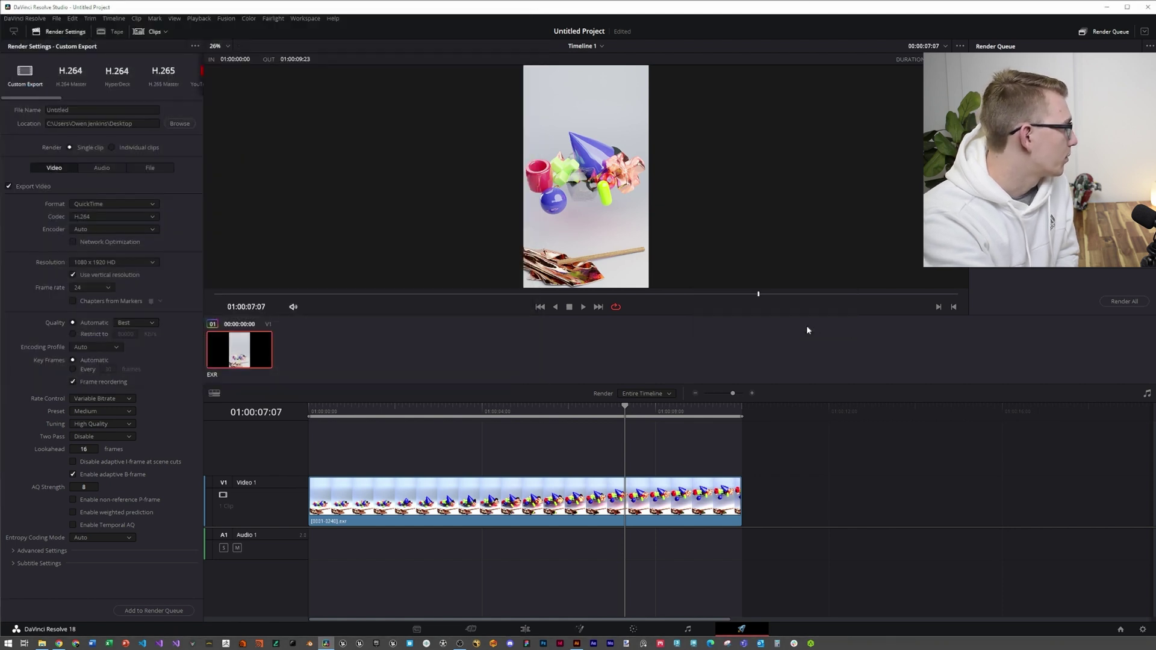
{"action": "left_click", "coordinate": [171, 611]}
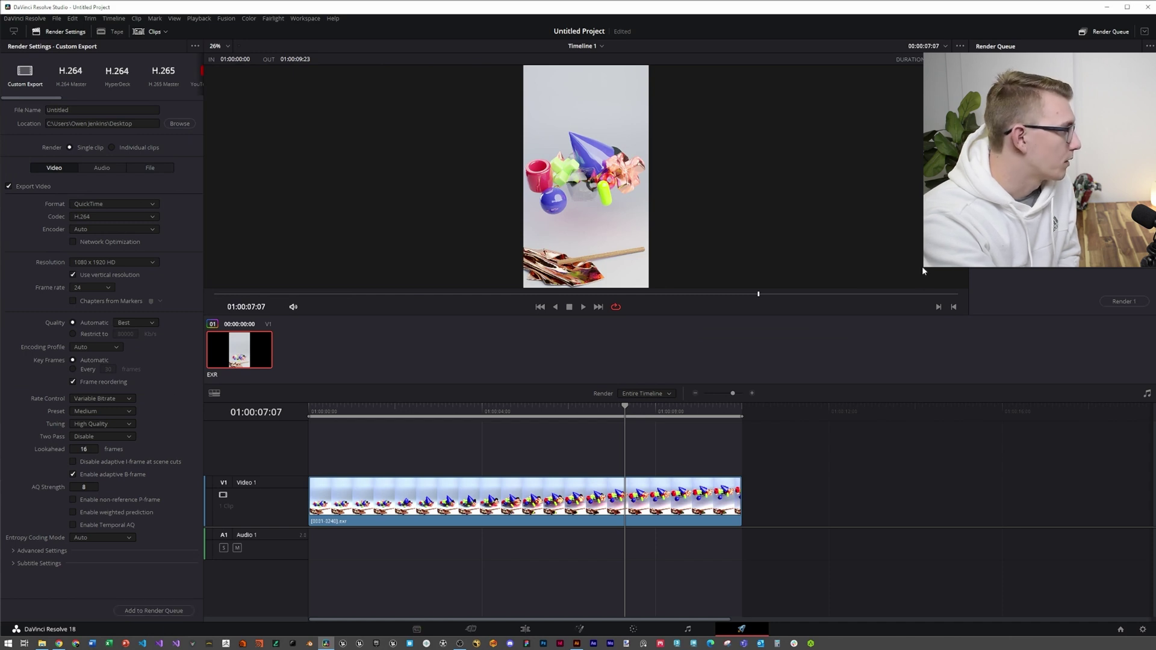
{"action": "left_click", "coordinate": [1111, 302]}
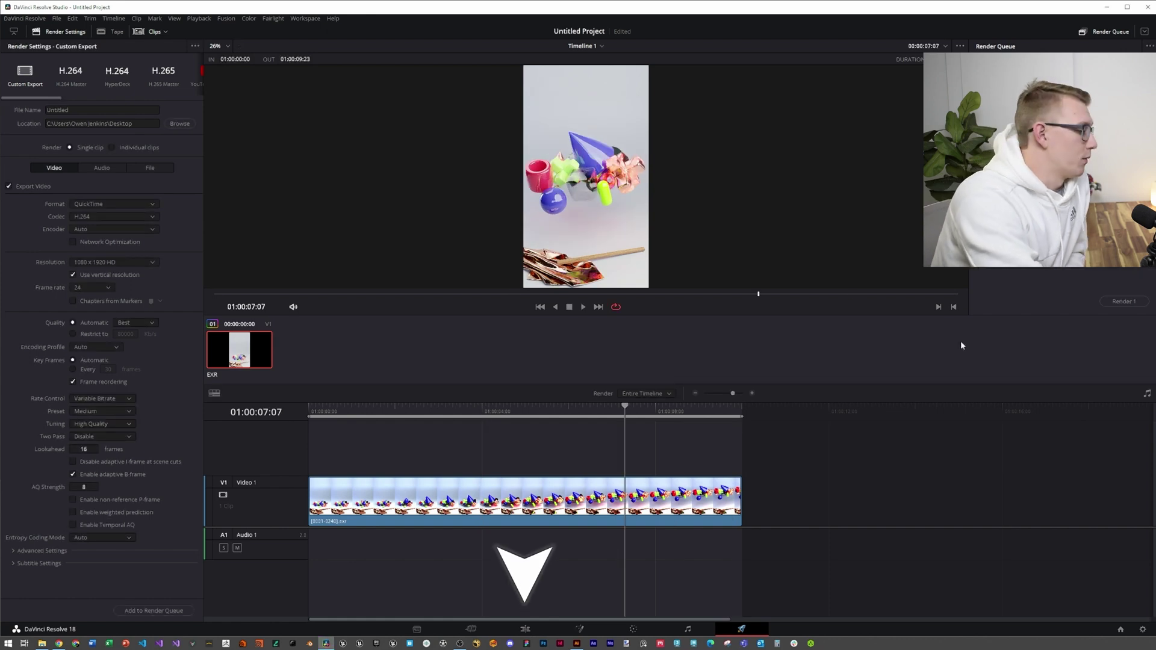
Step: Import the rendered Untitled.mov from the Desktop into the media pool and place it over the EXR clip on the timeline
{"action": "left_click", "coordinate": [526, 629]}
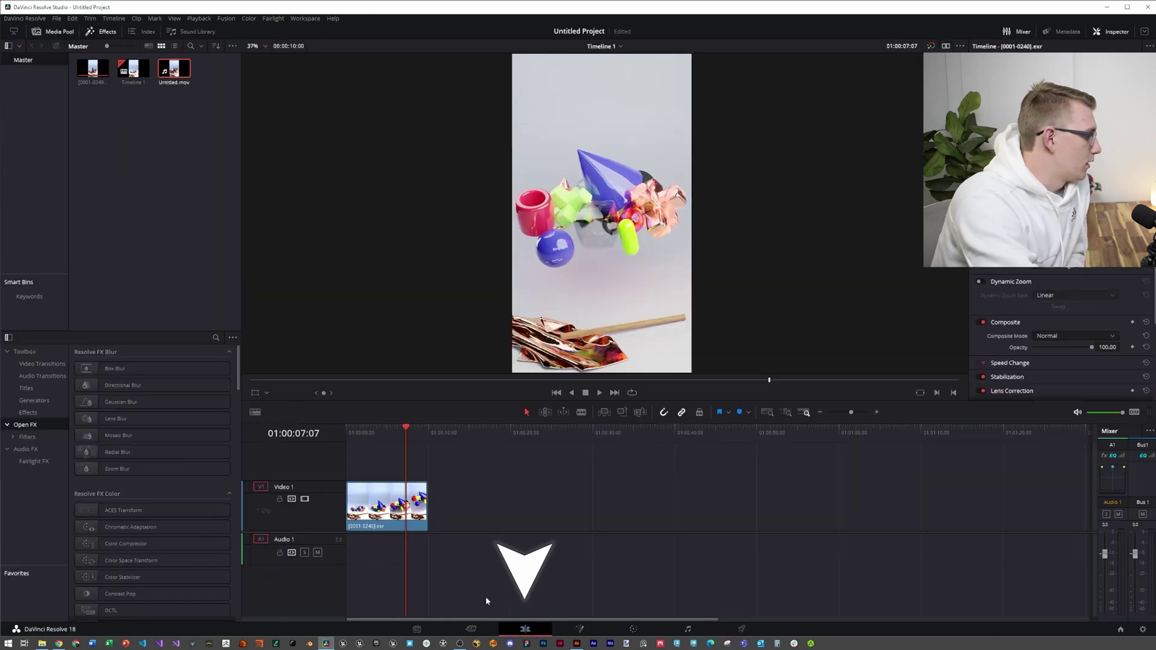
{"action": "left_click", "coordinate": [41, 643]}
{"action": "left_click", "coordinate": [320, 277]}
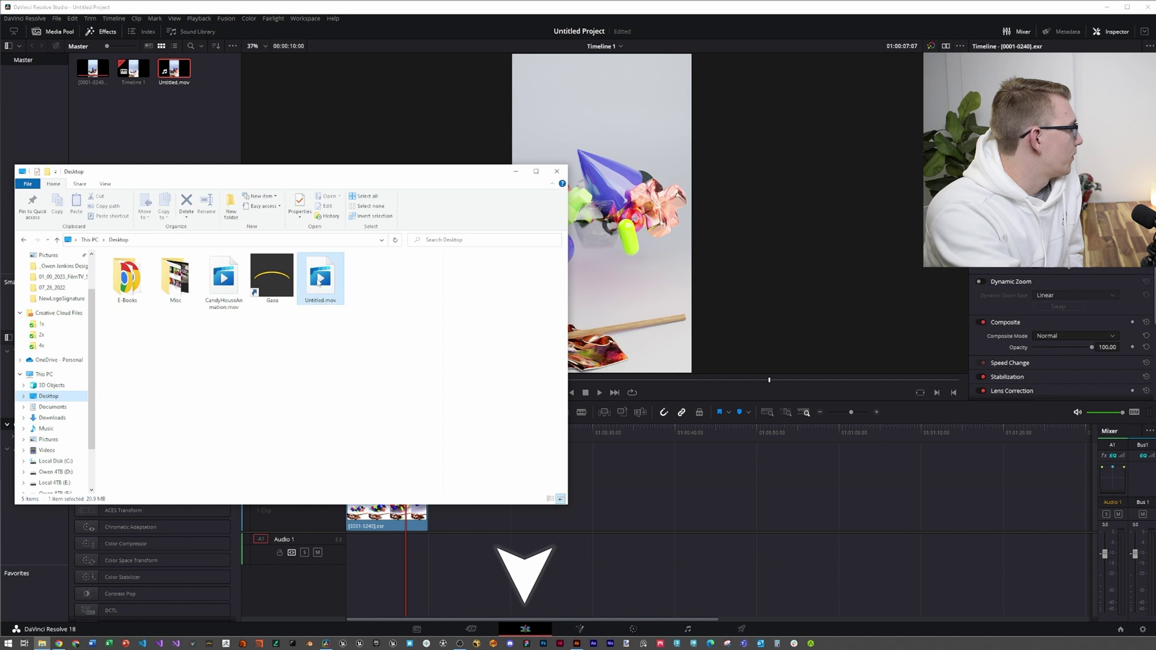
{"action": "left_click_drag", "start_coordinate": [321, 280], "coordinate": [150, 113]}
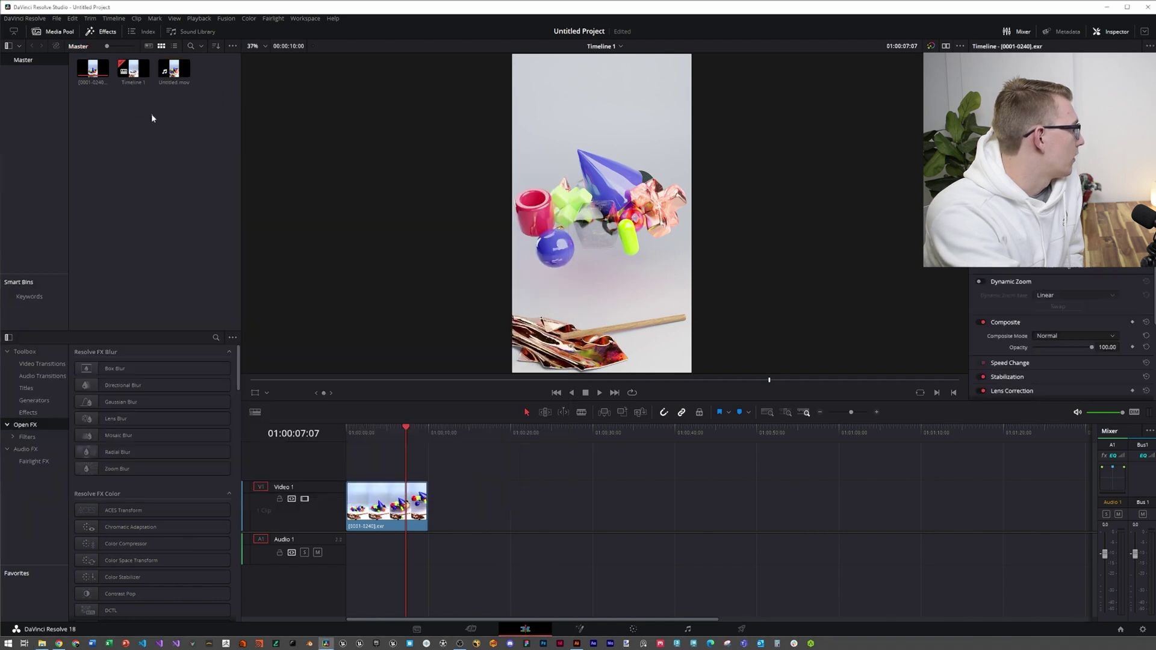
{"action": "left_click_drag", "start_coordinate": [174, 70], "coordinate": [355, 509]}
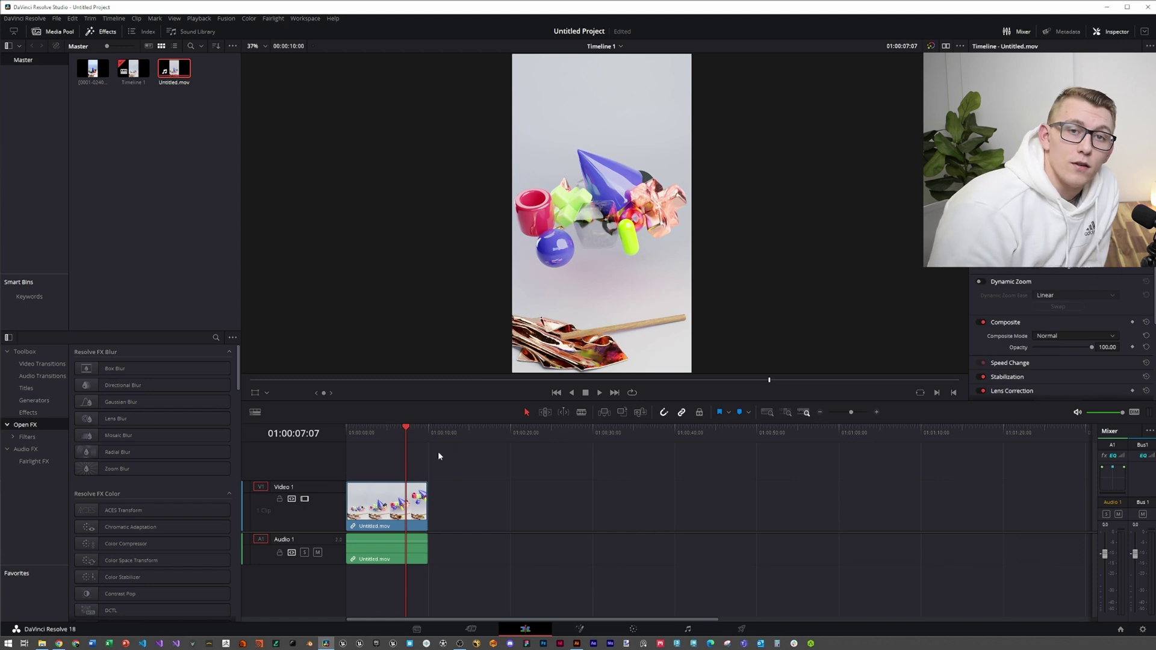
{"action": "left_click_drag", "start_coordinate": [405, 432], "coordinate": [367, 444]}
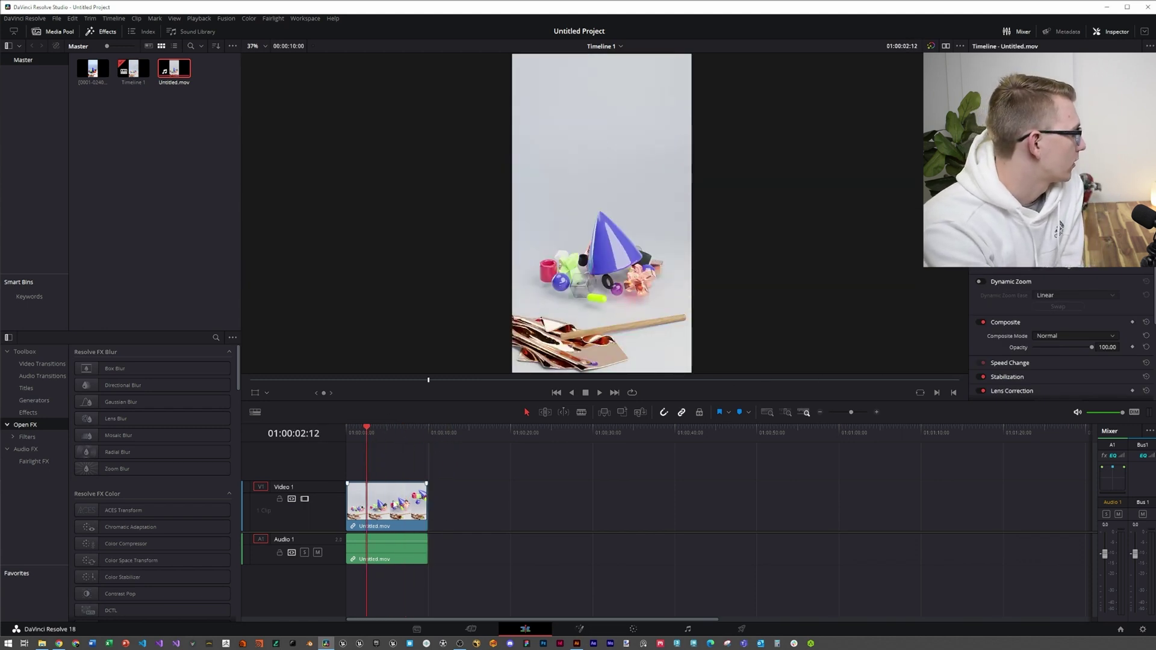
{"action": "right_click", "coordinate": [394, 501]}
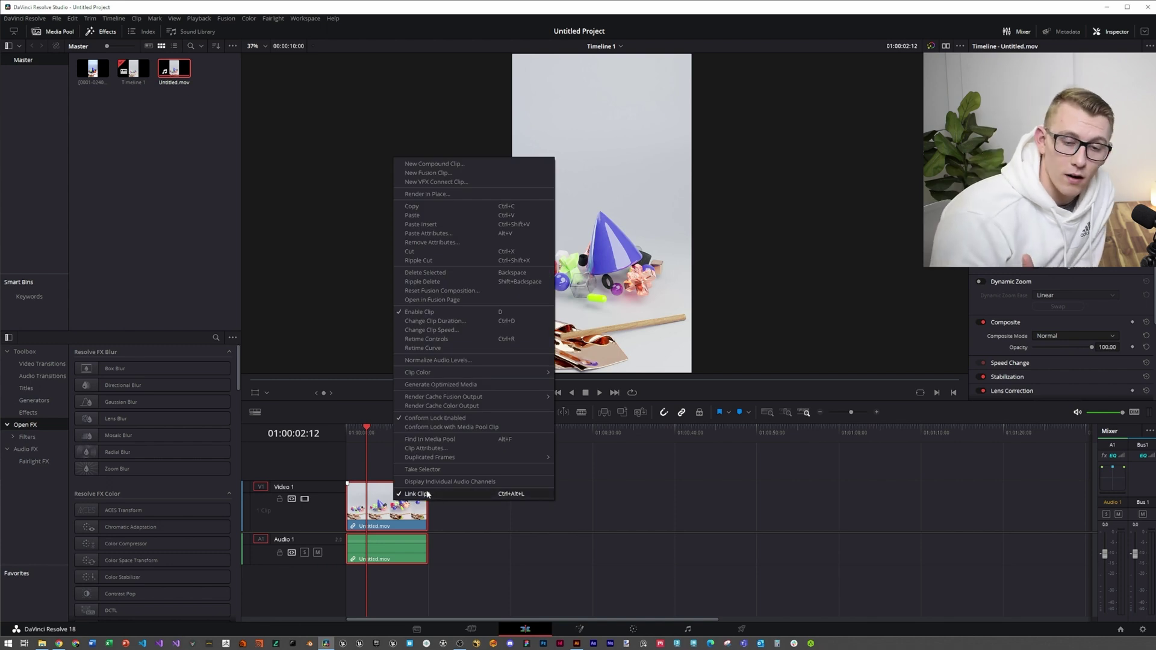
{"action": "left_click", "coordinate": [630, 509]}
{"action": "left_click_drag", "start_coordinate": [376, 430], "coordinate": [369, 443]}
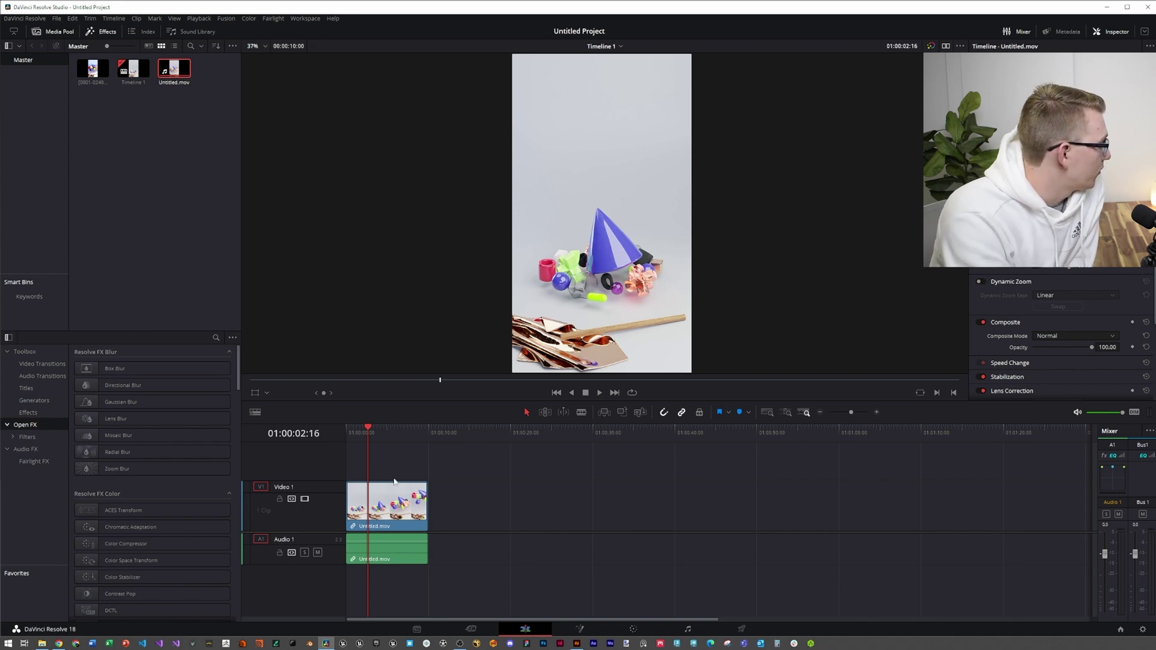
Step: Set Super Scale to 2x in the clip attributes of Untitled.mov in the media pool and inspect the image up close
{"action": "right_click", "coordinate": [399, 496]}
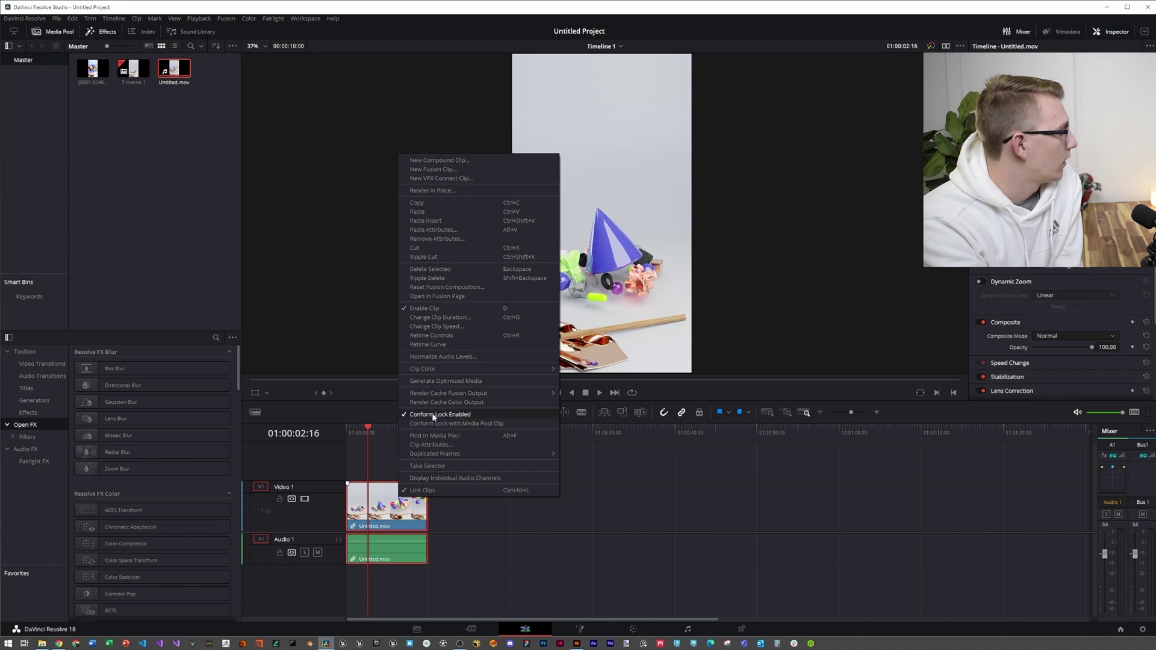
{"action": "right_click", "coordinate": [174, 68]}
{"action": "right_click", "coordinate": [174, 67]}
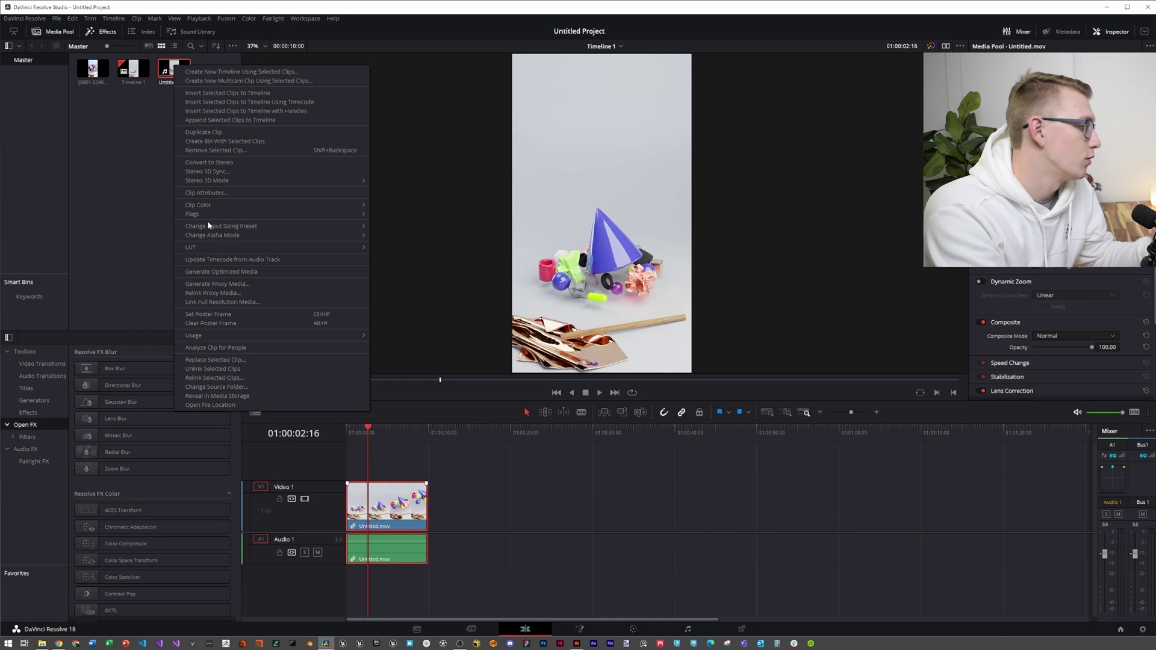
{"action": "mouse_move", "coordinate": [207, 225]}
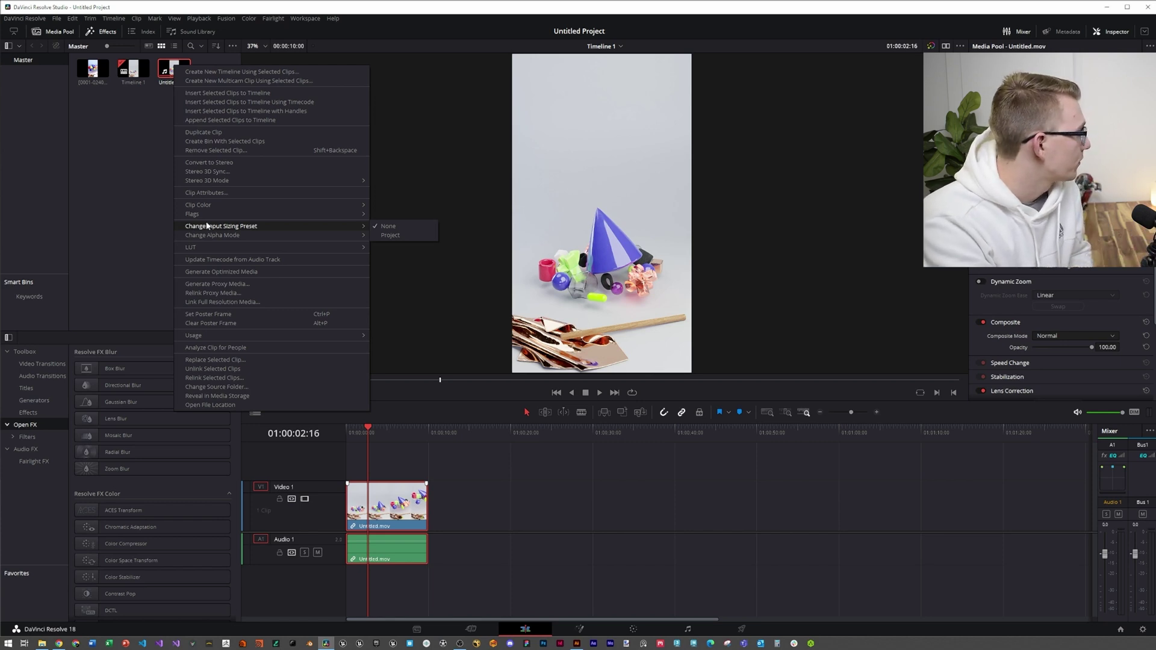
{"action": "left_click", "coordinate": [222, 192]}
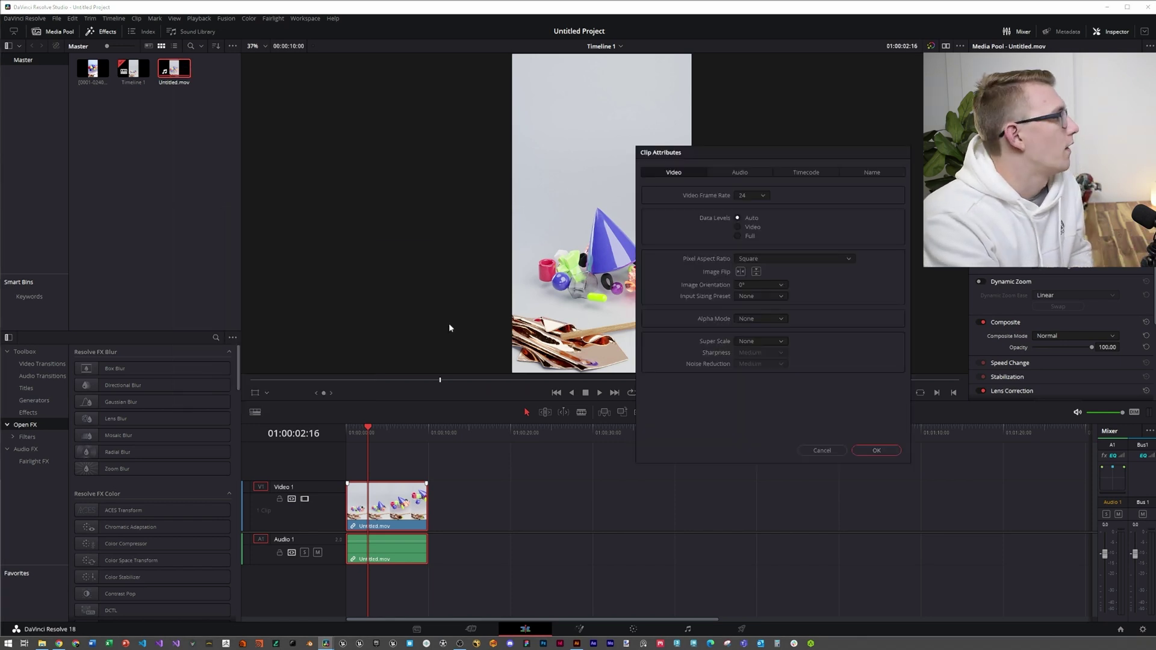
{"action": "mouse_move", "coordinate": [824, 146]}
{"action": "left_mouse_down"}
{"action": "mouse_move", "coordinate": [759, 147]}
{"action": "mouse_move", "coordinate": [868, 80]}
{"action": "mouse_move", "coordinate": [891, 83]}
{"action": "mouse_move", "coordinate": [737, 225]}
{"action": "mouse_move", "coordinate": [716, 176]}
{"action": "left_mouse_up"}
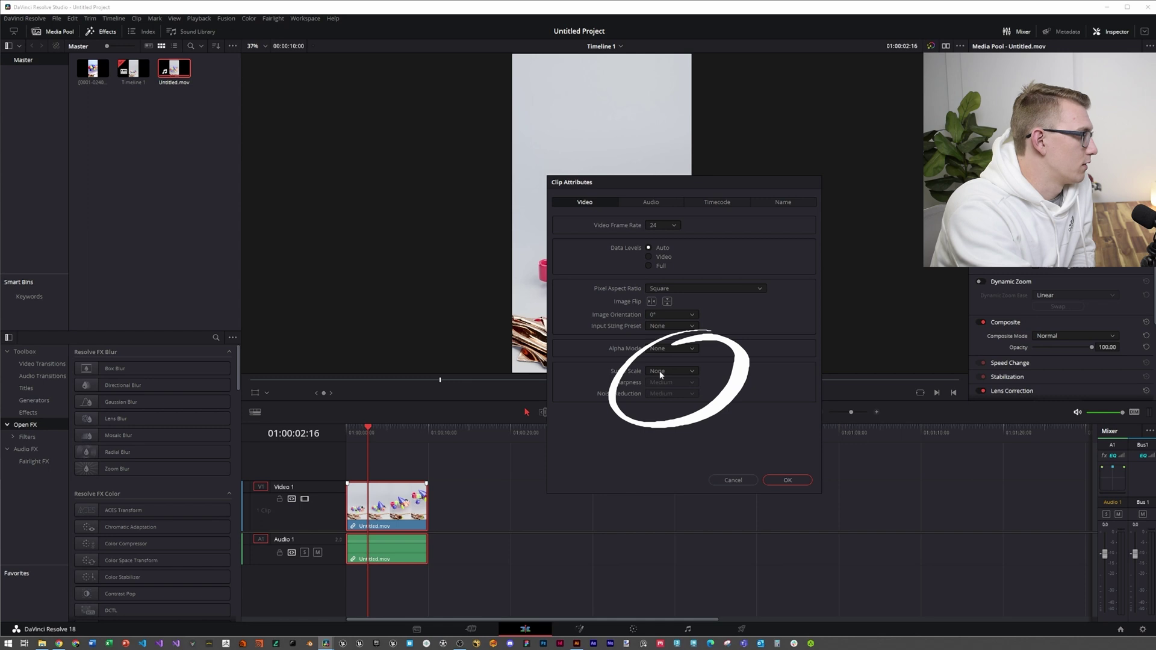
{"action": "left_click", "coordinate": [662, 371]}
{"action": "left_click", "coordinate": [660, 394]}
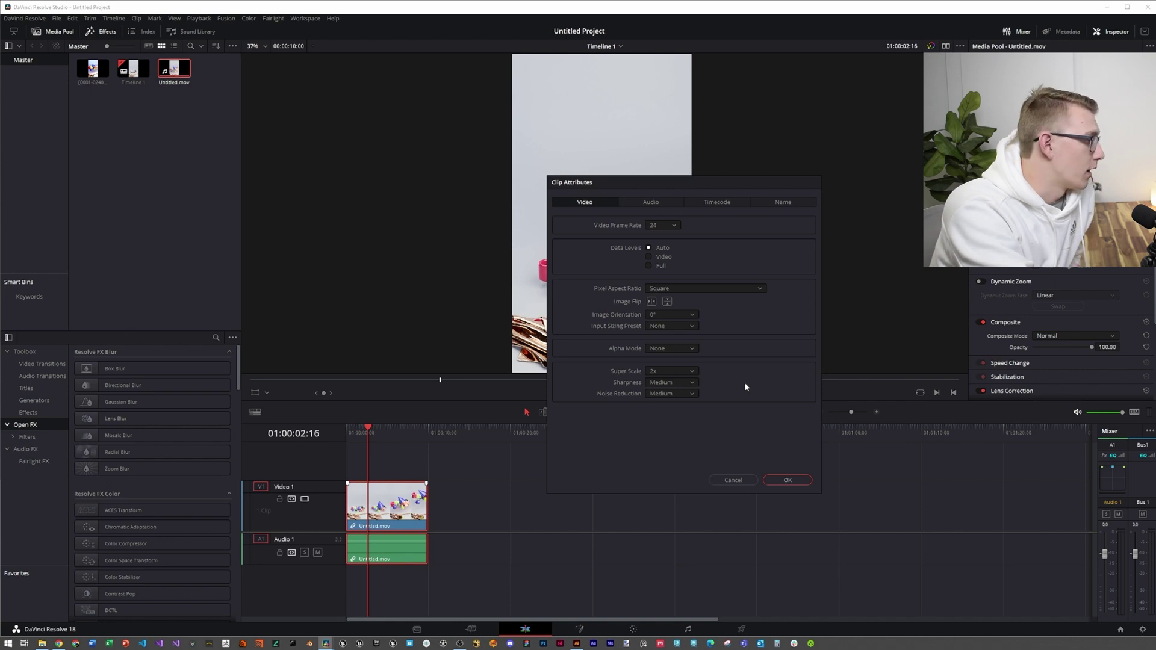
{"action": "left_click", "coordinate": [788, 479]}
{"action": "left_click", "coordinate": [516, 489]}
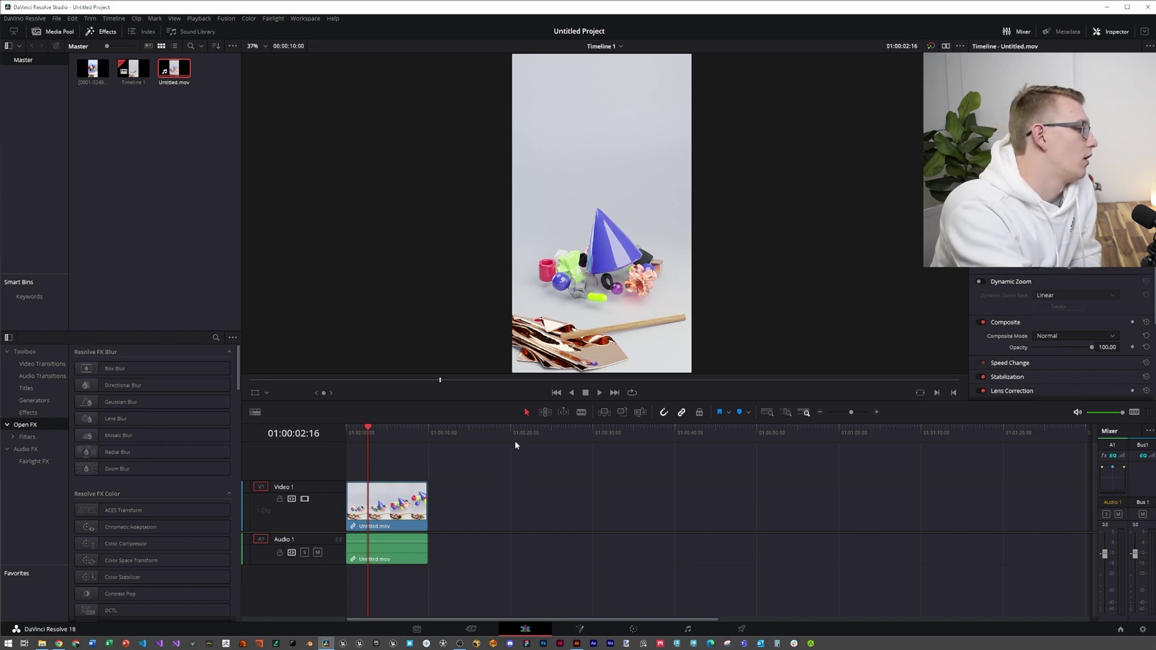
{"action": "scroll", "coordinate": [663, 149], "scroll_direction": "up", "scroll_amount": 6}
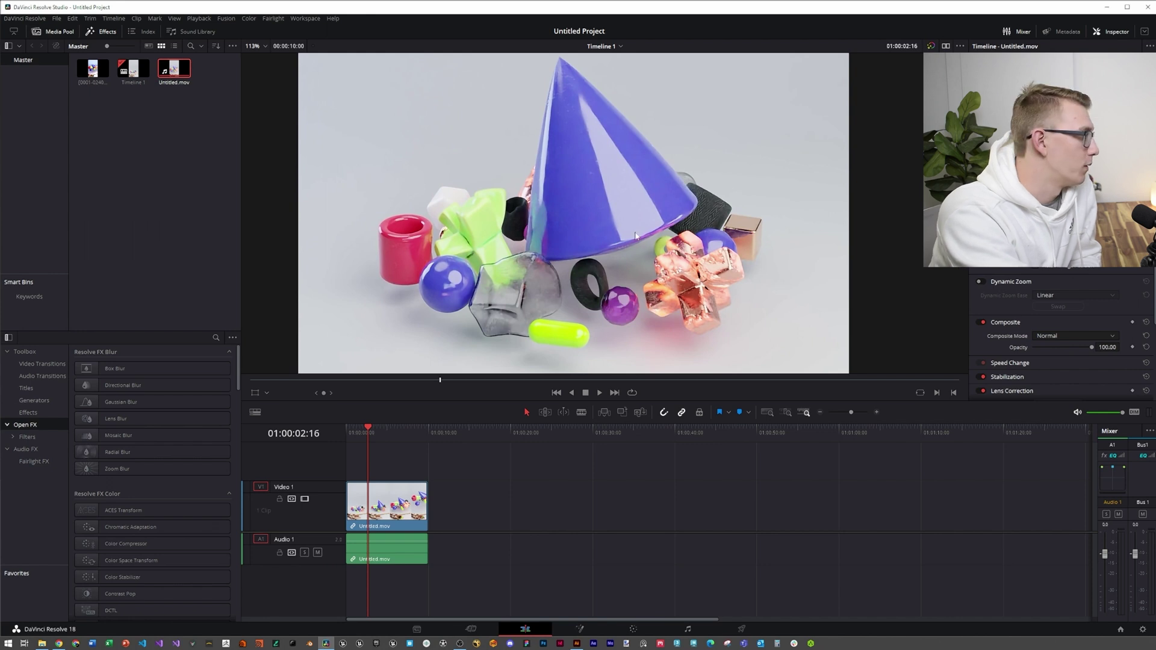
{"action": "scroll", "coordinate": [634, 149], "scroll_direction": "down", "scroll_amount": 3}
{"action": "scroll", "coordinate": [632, 148], "scroll_direction": "down", "scroll_amount": 3}
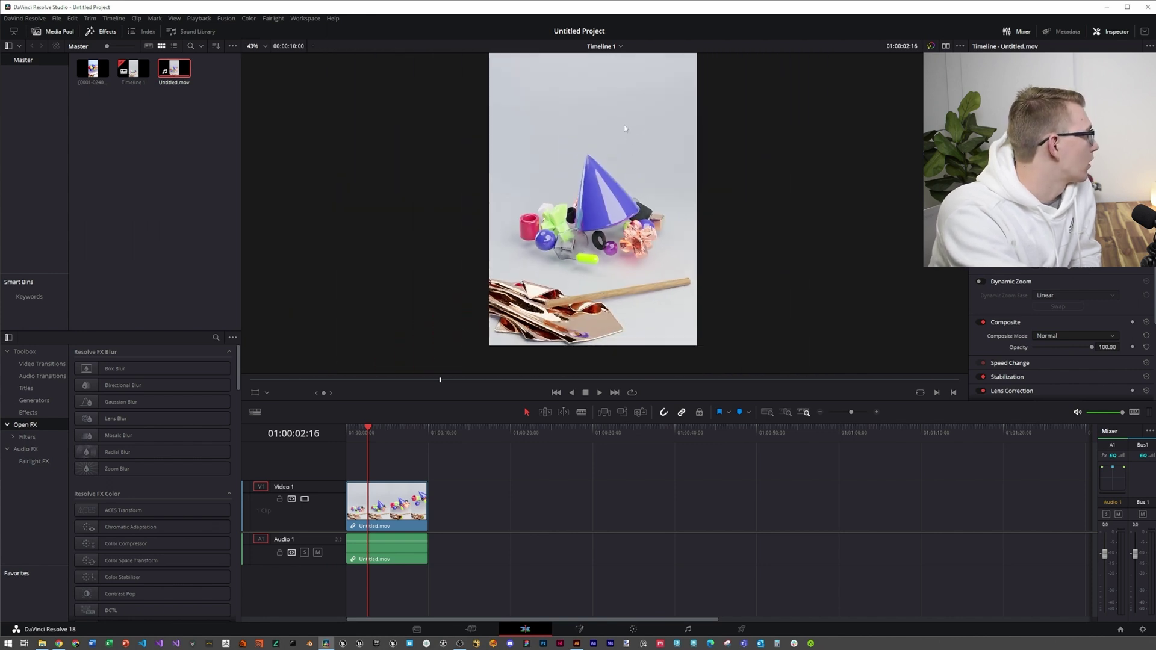
Step: Set the project's timeline resolution to 2160 x 3840 Ultra HD, save the settings and go to the Deliver page
{"action": "left_click", "coordinate": [58, 18]}
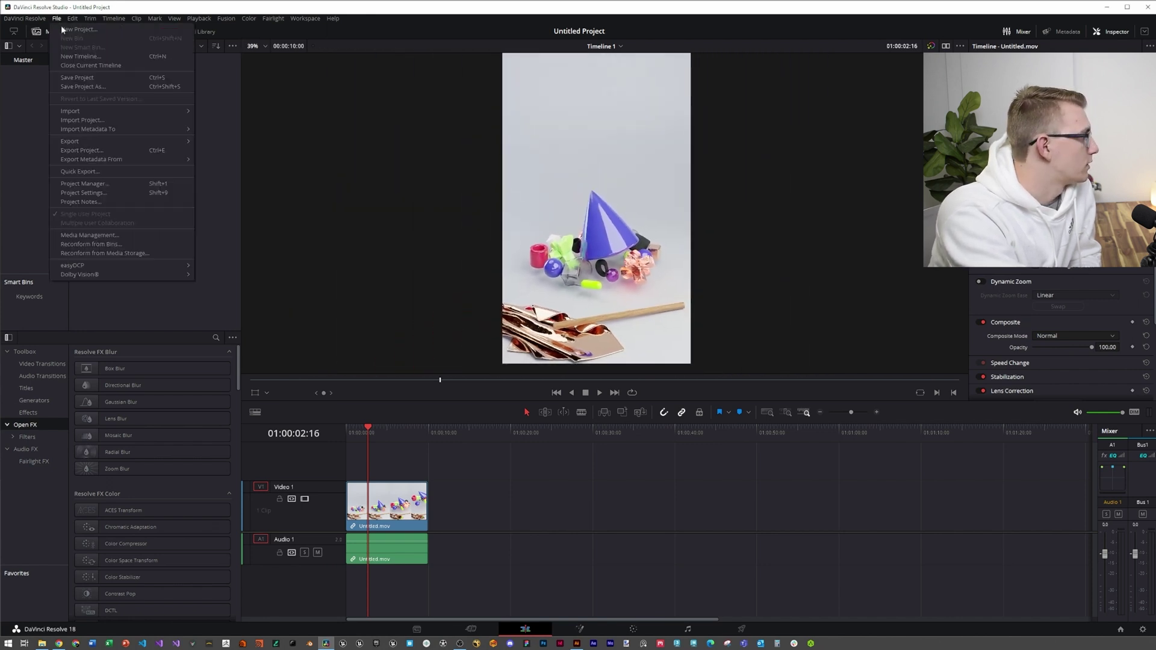
{"action": "left_click", "coordinate": [99, 193]}
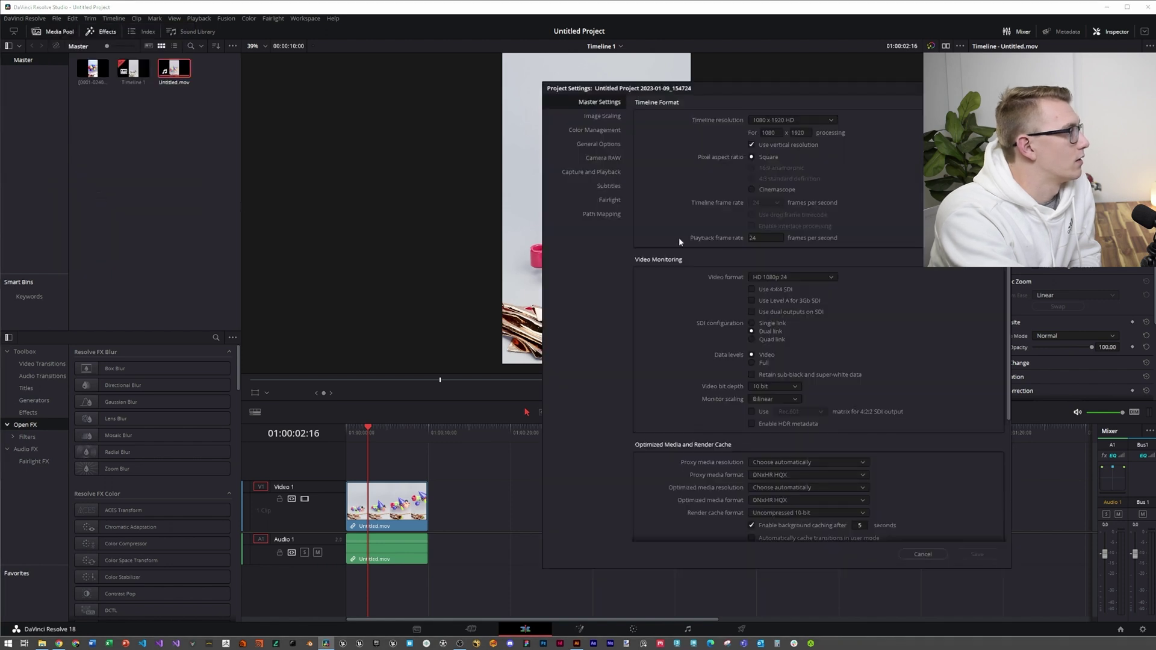
{"action": "left_click", "coordinate": [789, 120]}
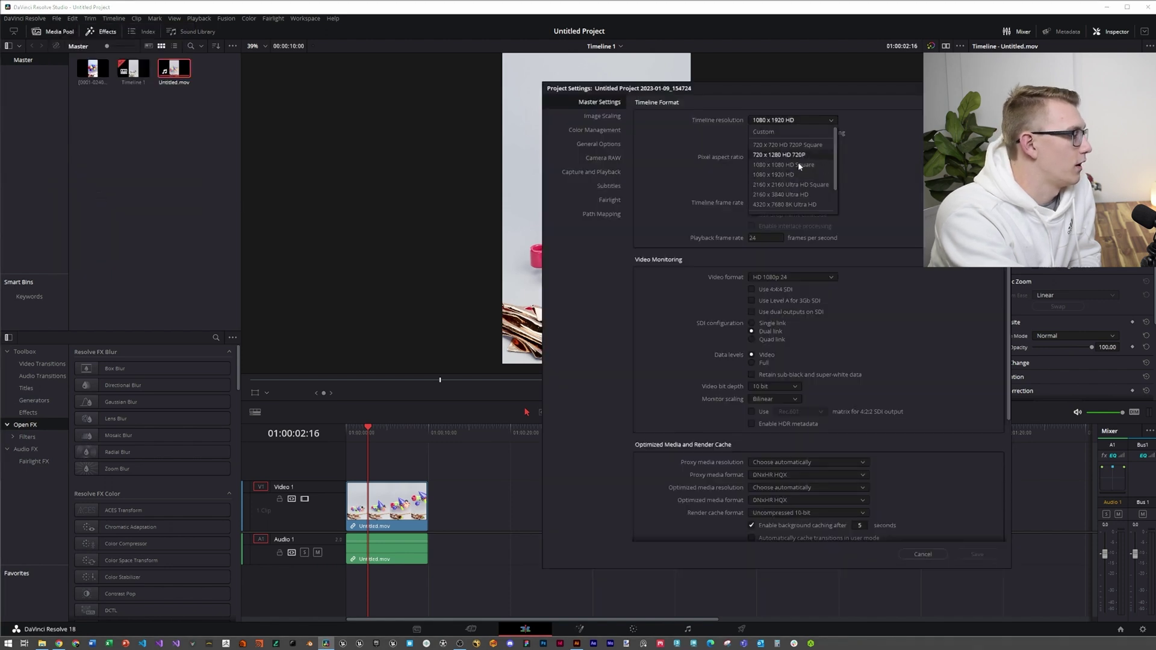
{"action": "left_click", "coordinate": [789, 195]}
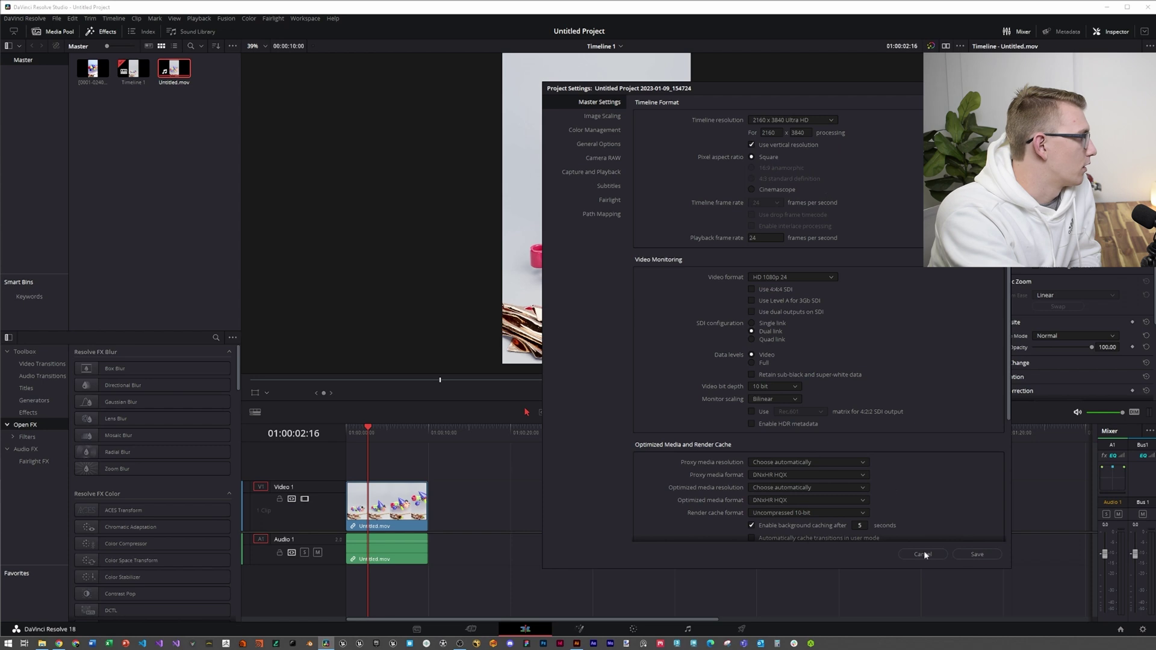
{"action": "left_click", "coordinate": [975, 552]}
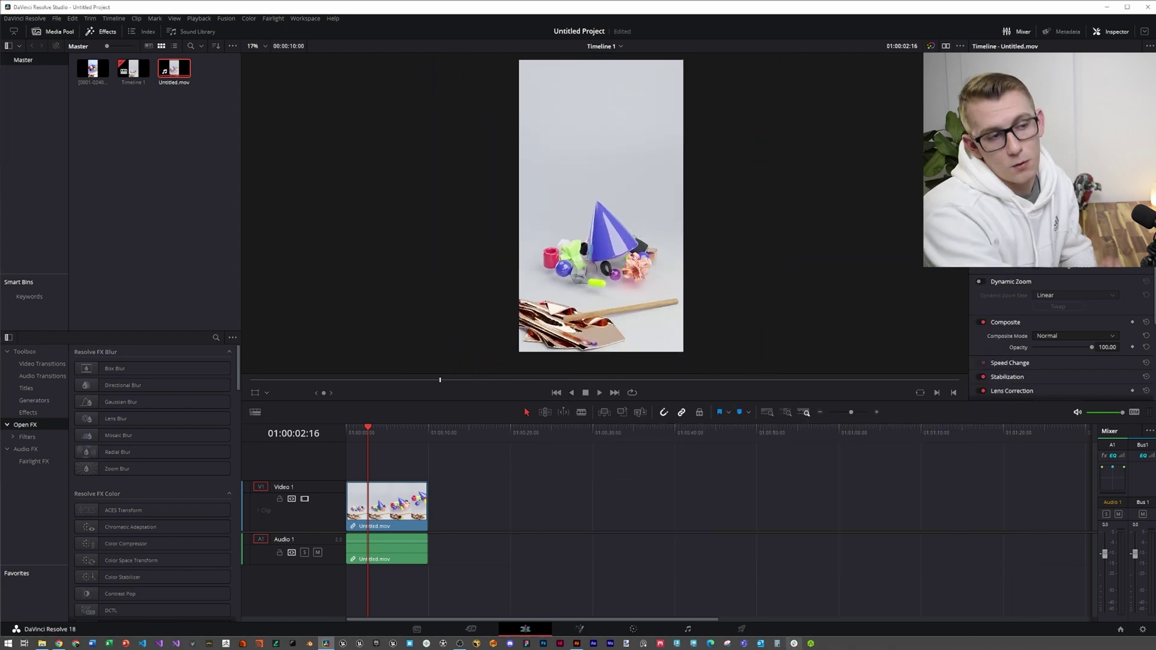
{"action": "left_click", "coordinate": [742, 629]}
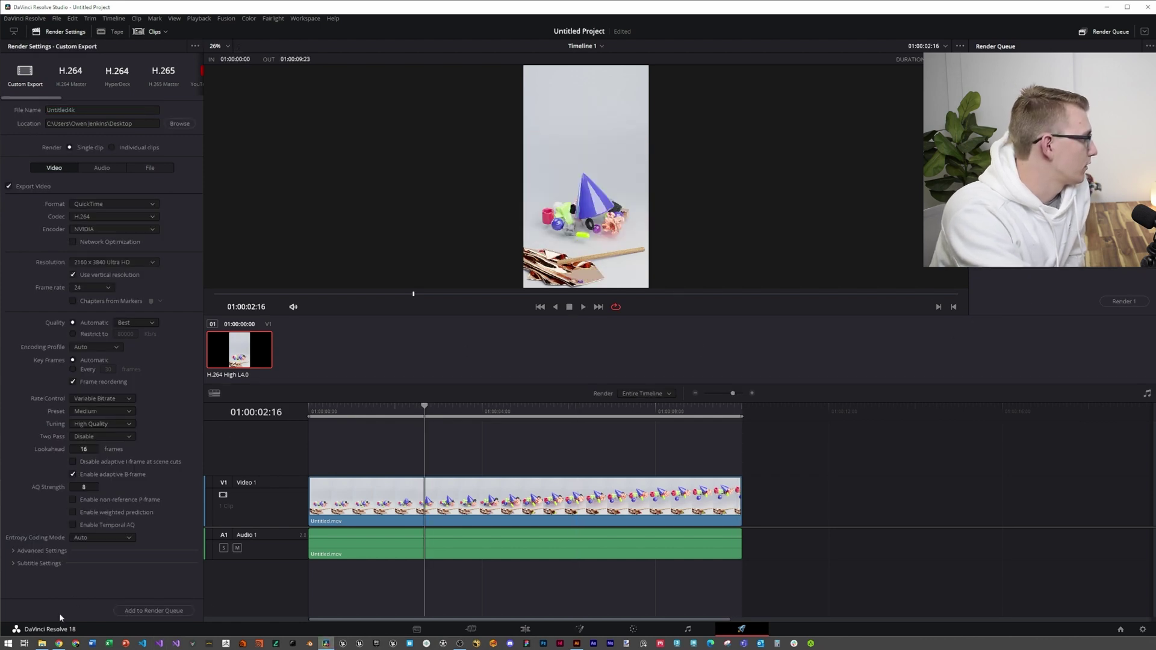
Step: Switch to File Explorer and check the video frame dimensions in the properties of Untitled4k.mov on the Desktop
{"action": "left_click", "coordinate": [42, 643]}
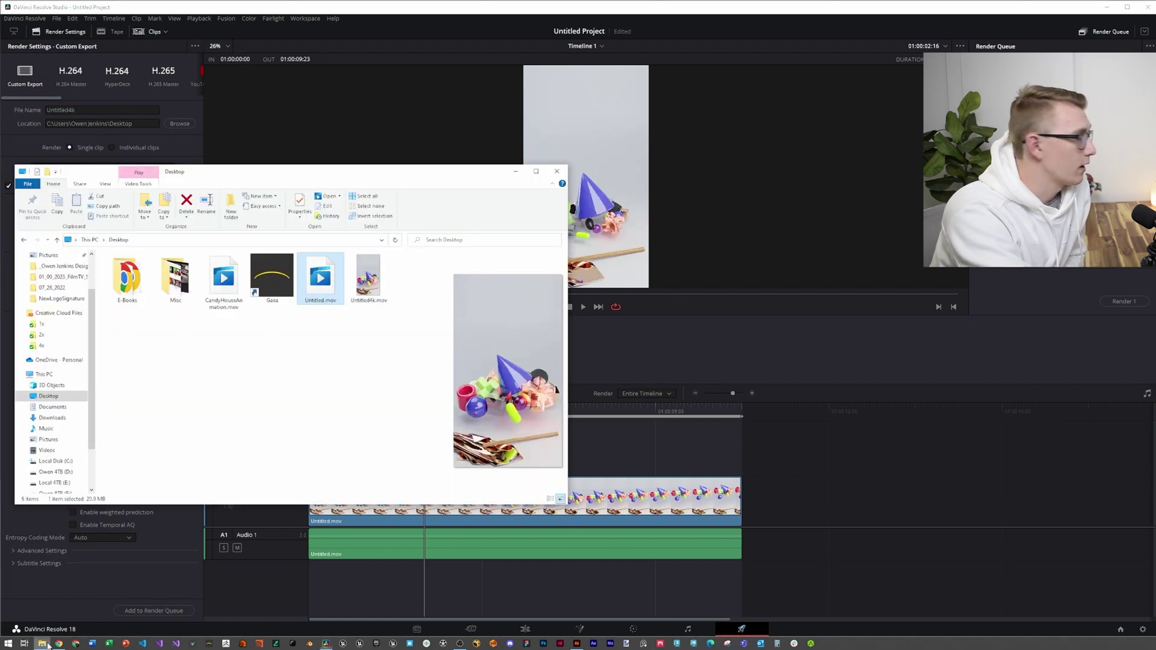
{"action": "right_click", "coordinate": [371, 286]}
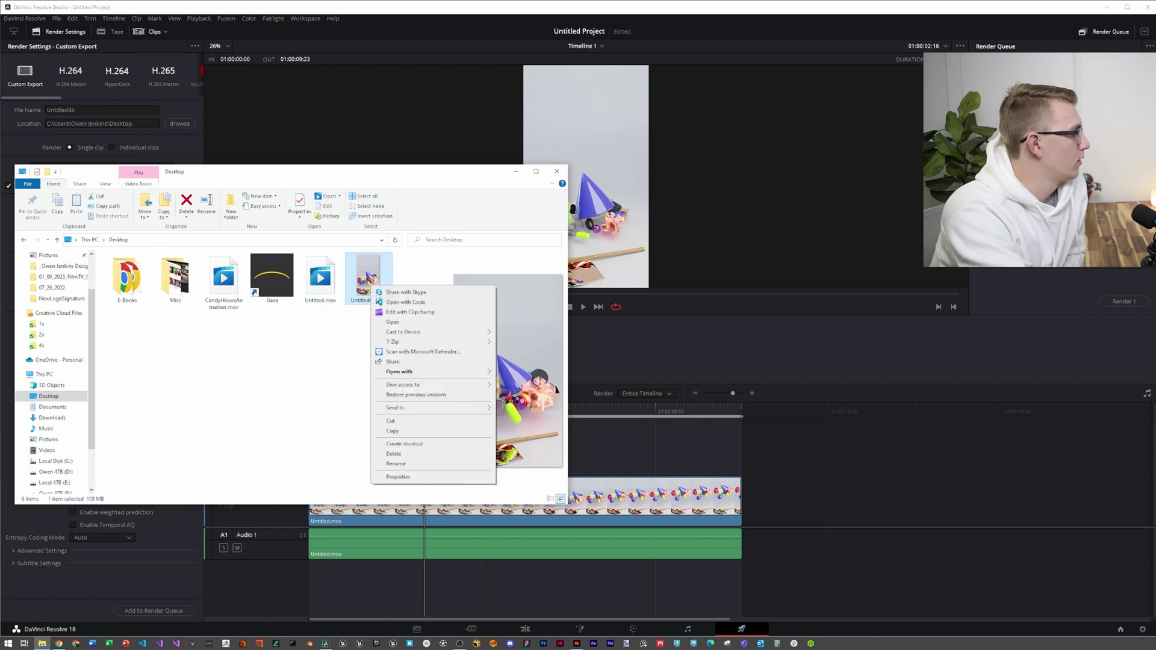
{"action": "left_click", "coordinate": [399, 477]}
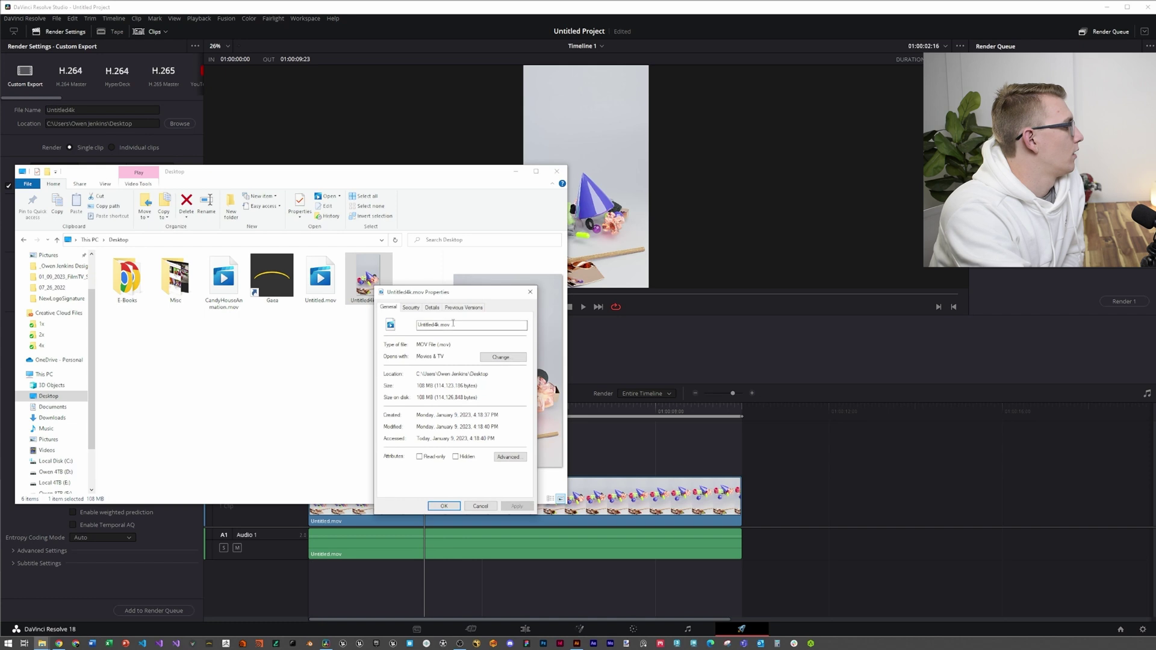
{"action": "left_click", "coordinate": [431, 308]}
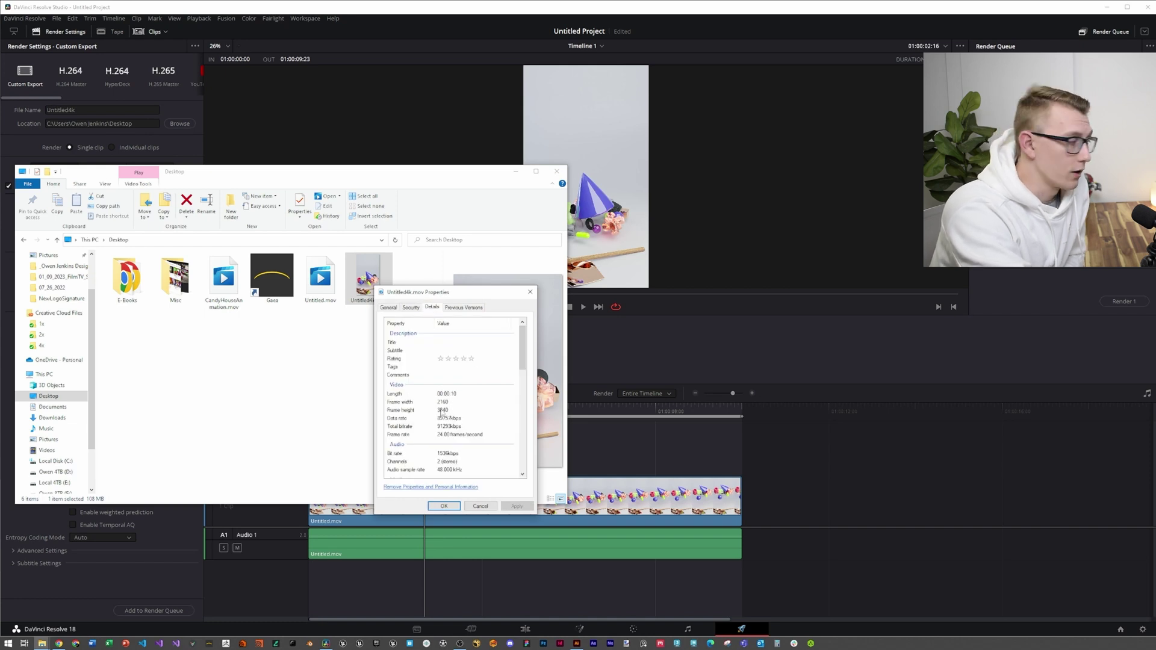
{"action": "left_click", "coordinate": [529, 293]}
Step: Play Untitled4k.mov in a maximized video player and switch to Untitled.mov to compare the two versions
{"action": "double_click", "coordinate": [364, 274]}
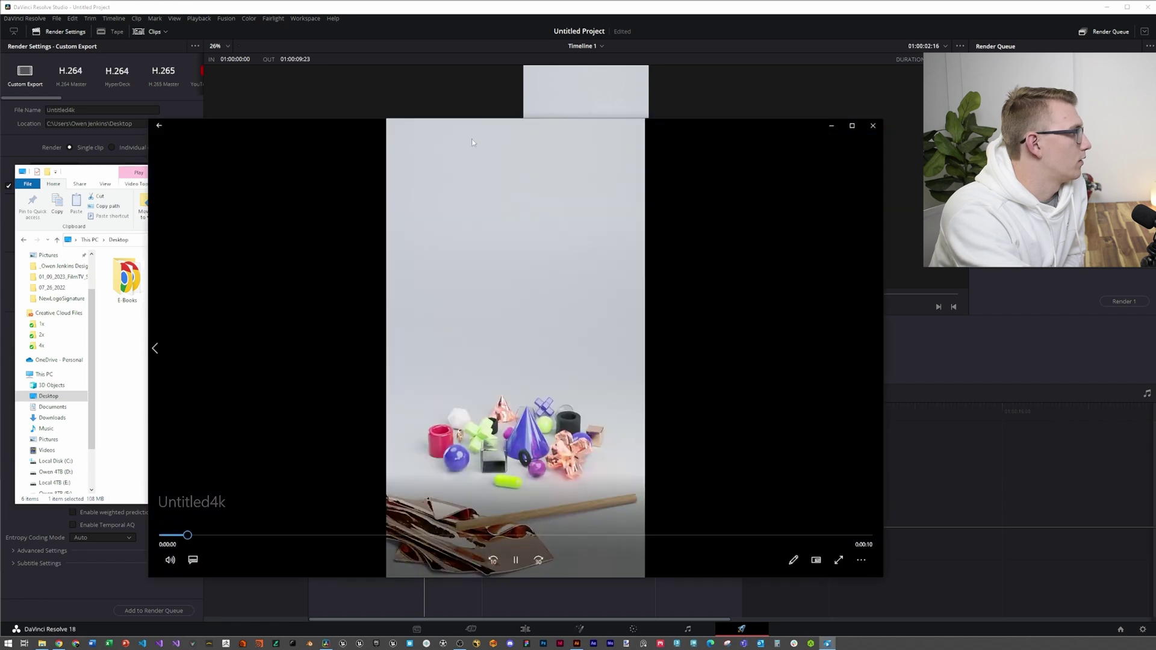
{"action": "left_click", "coordinate": [854, 125]}
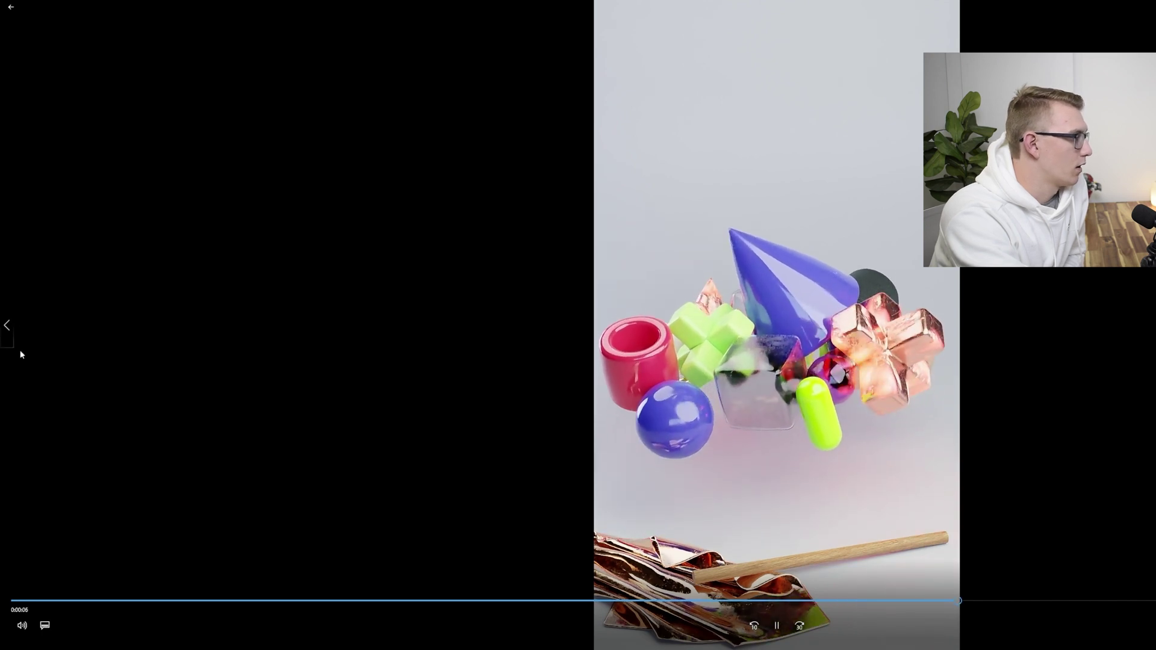
{"action": "left_click", "coordinate": [7, 325]}
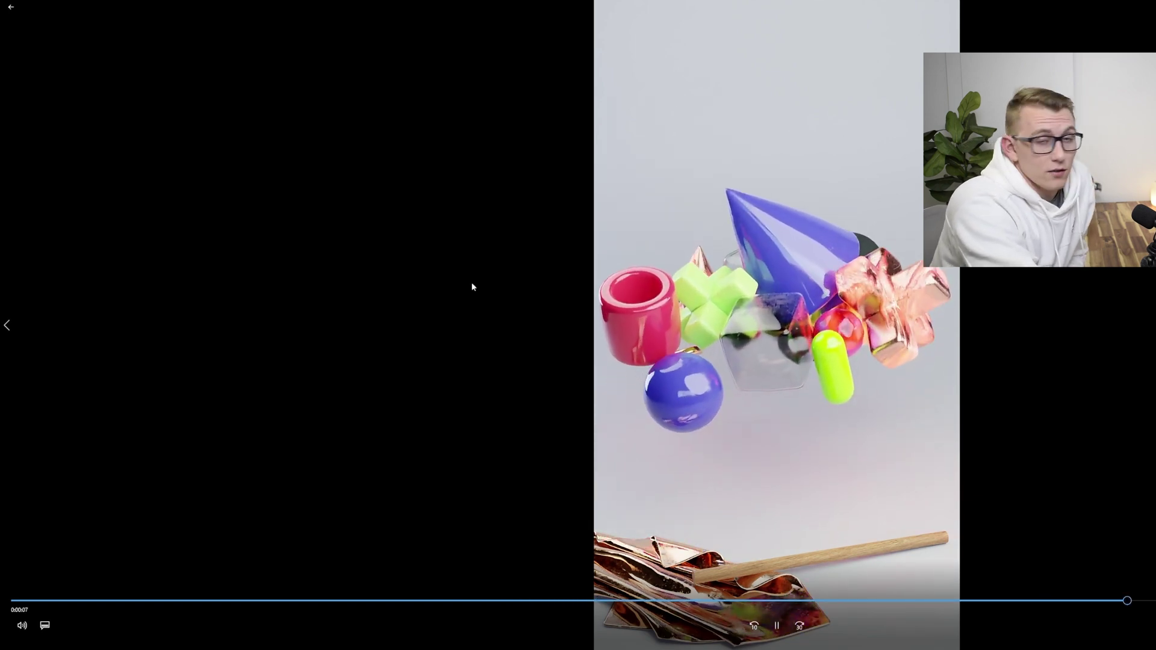
{"action": "left_click", "coordinate": [637, 309]}
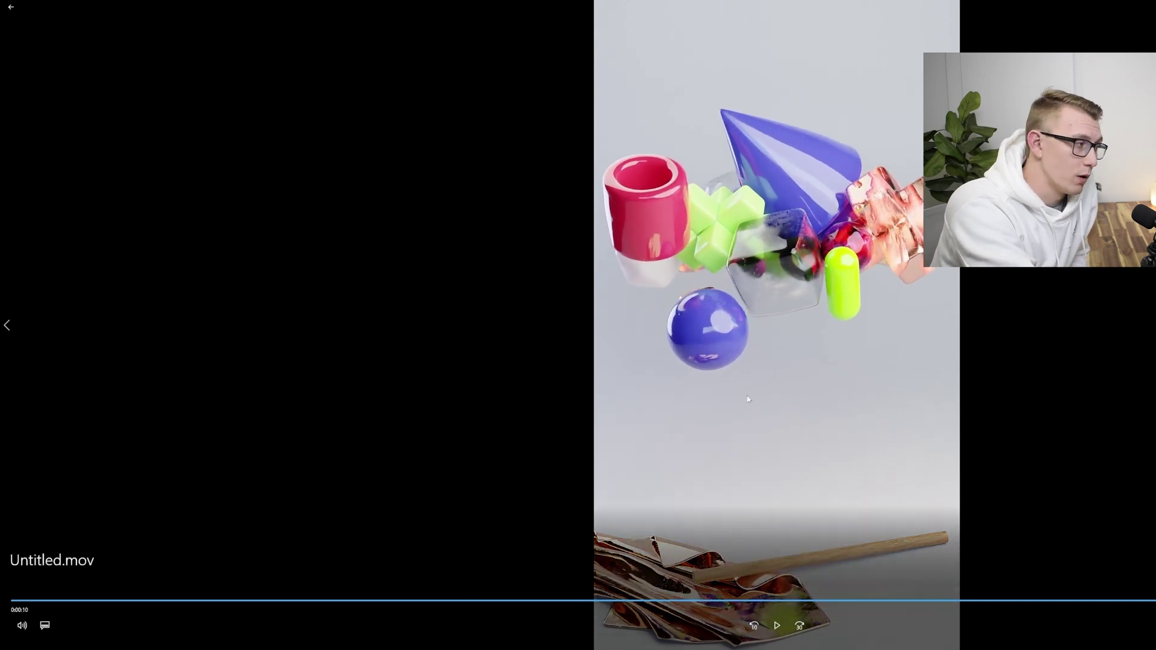